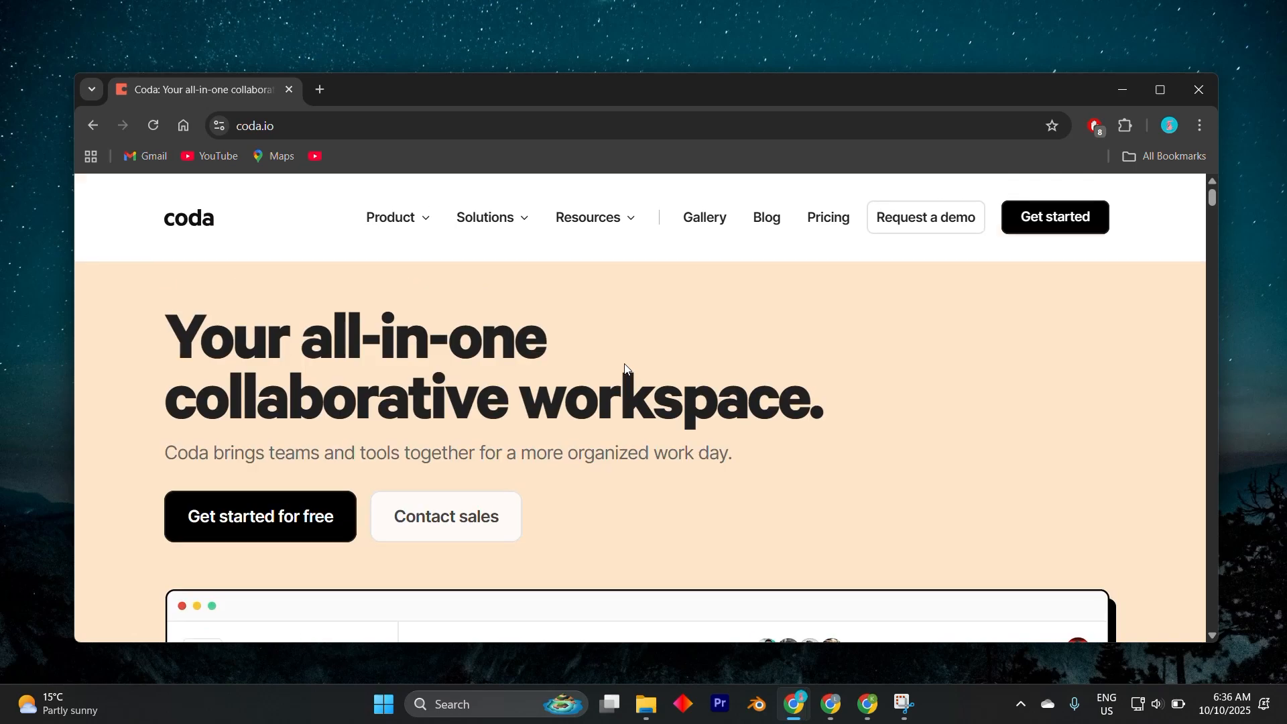
# Look through the Coda homepage, examining the product preview, the customer logos and the sections on scattered work apps
pyautogui.scroll(-1, 626, 366)
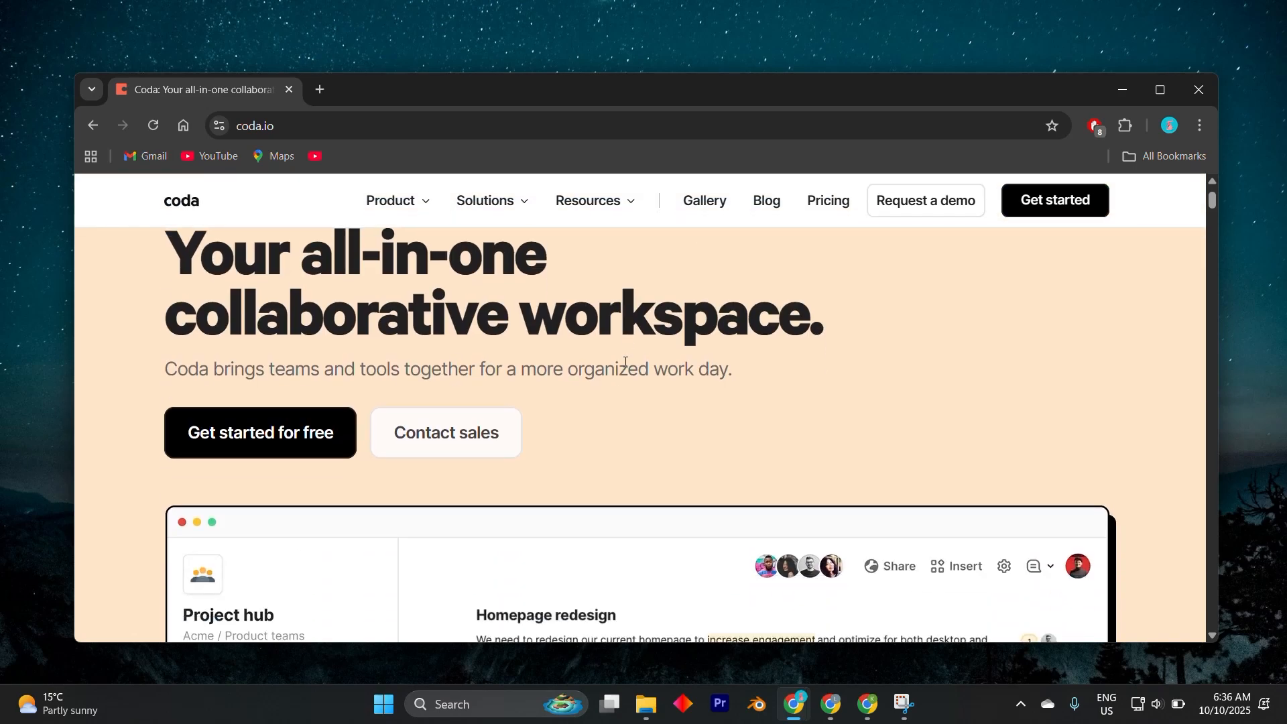
pyautogui.scroll(-5, 625, 365)
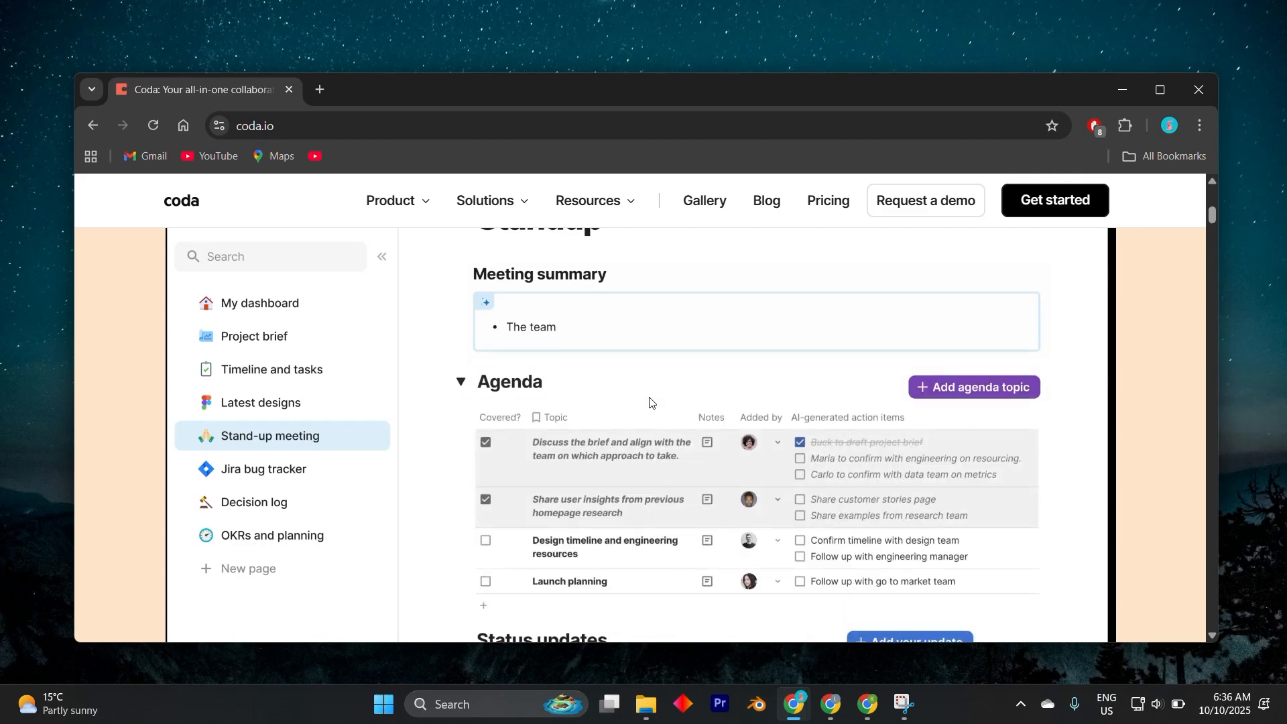
pyautogui.scroll(-8, 648, 400)
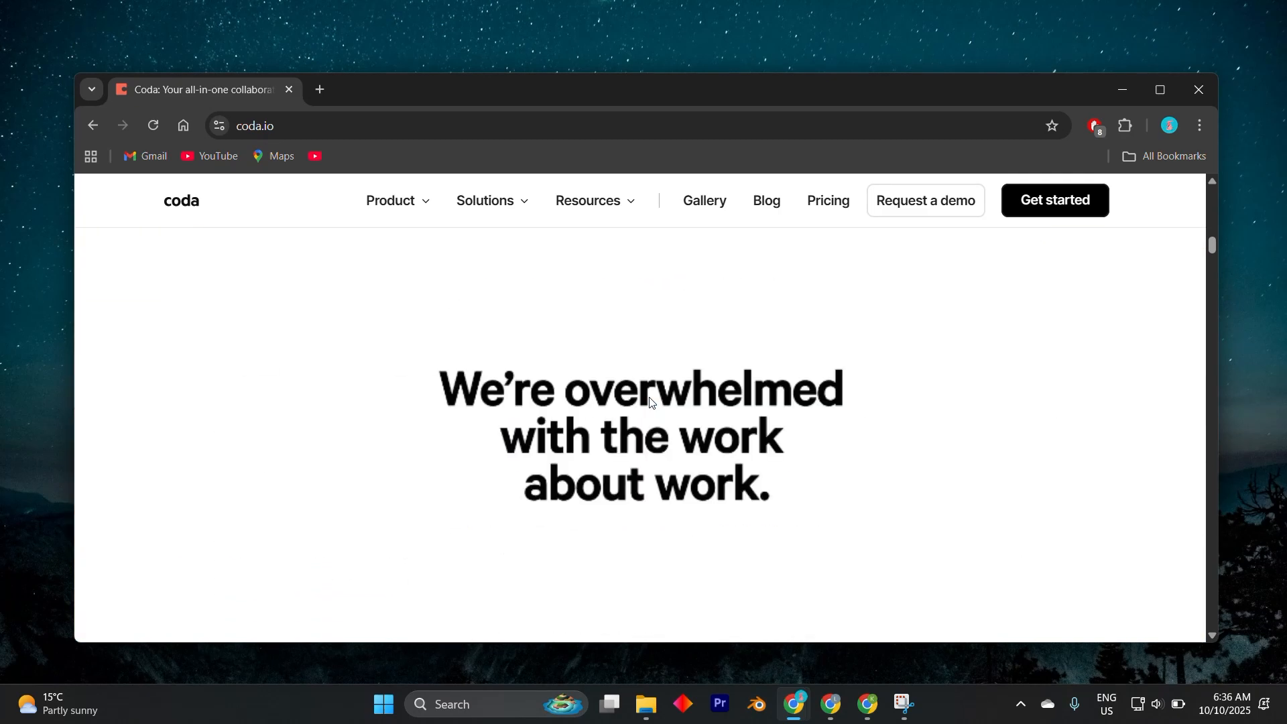
pyautogui.scroll(-3, 649, 400)
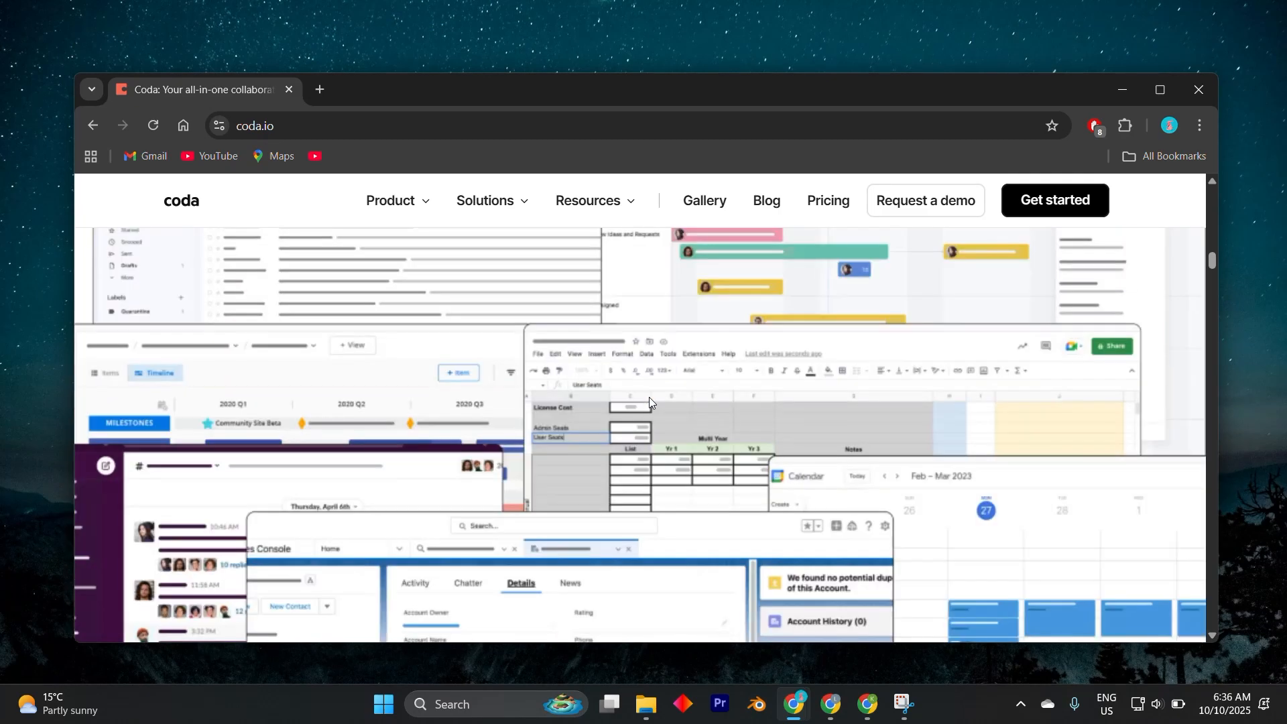
pyautogui.scroll(2, 649, 396)
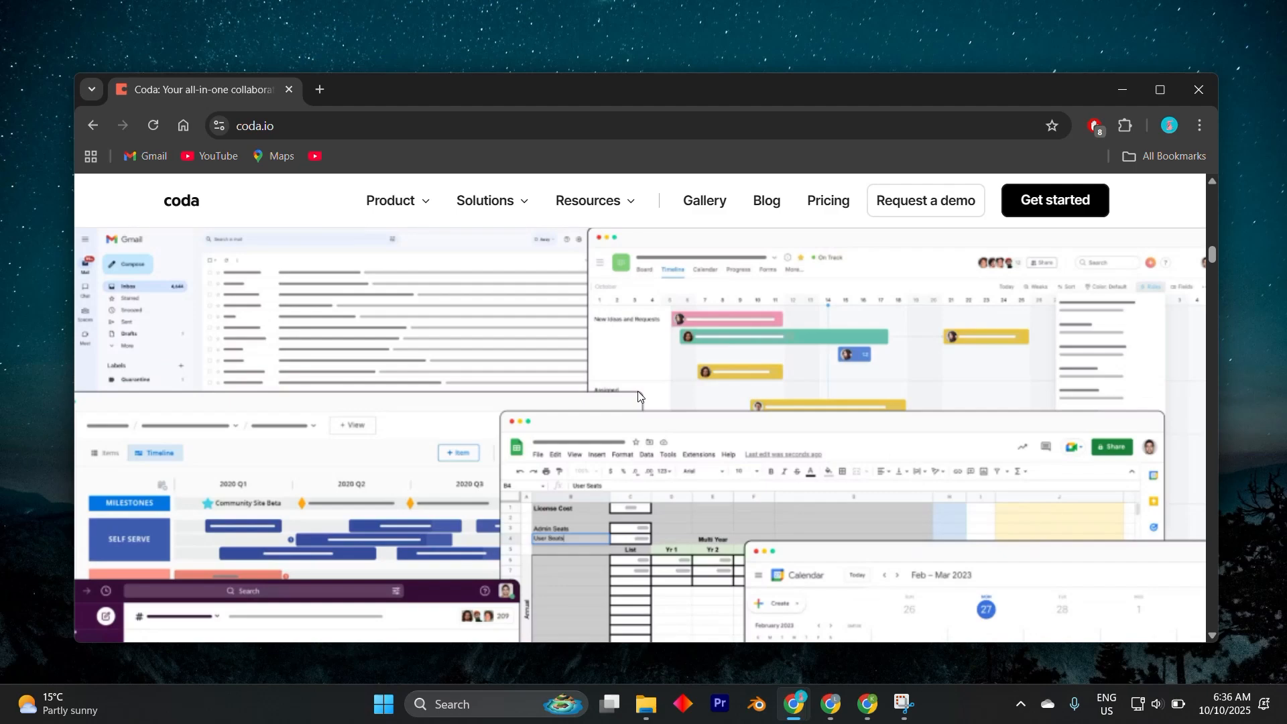
pyautogui.scroll(-3, 493, 420)
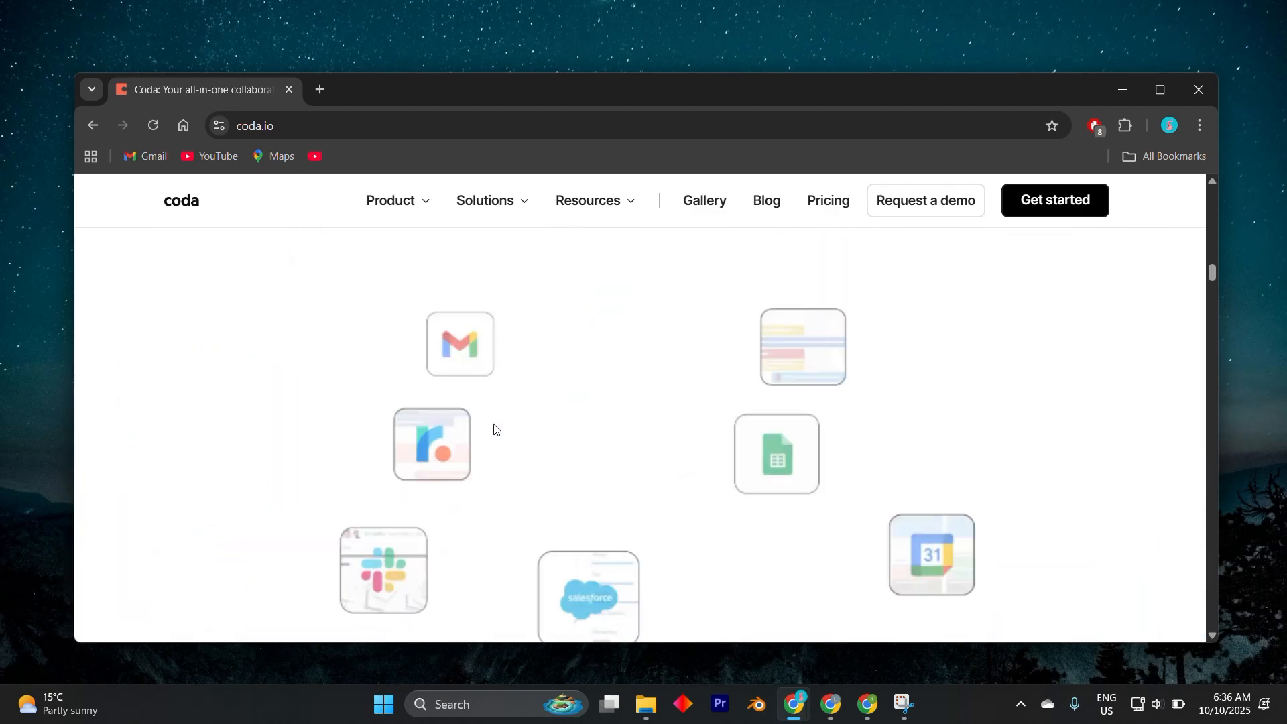
pyautogui.scroll(3, 494, 427)
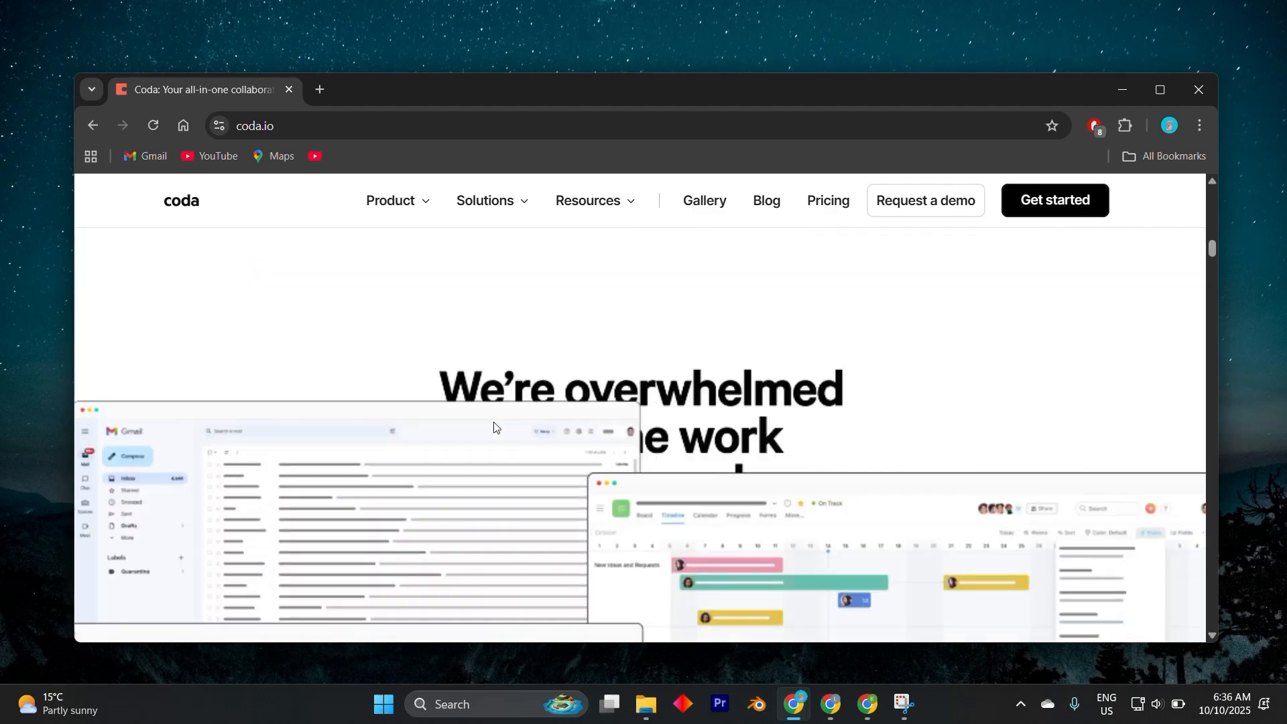
pyautogui.scroll(-2, 494, 427)
pyautogui.scroll(-4, 494, 428)
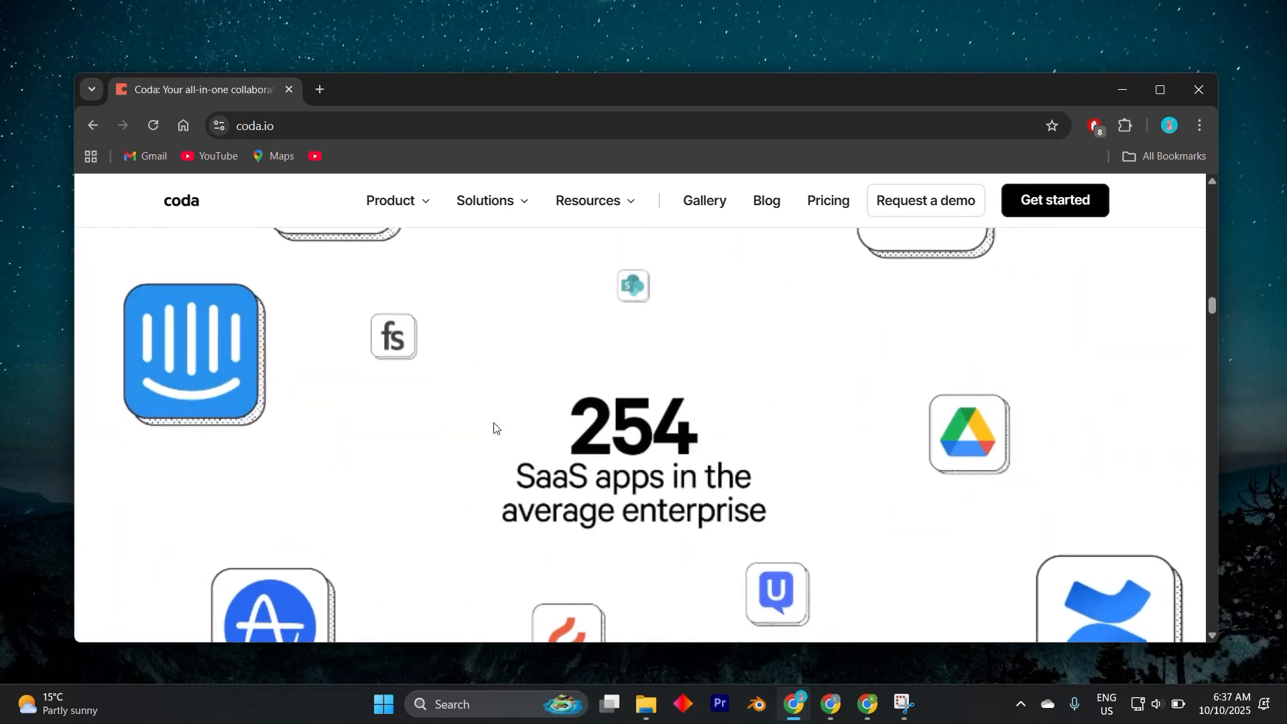
pyautogui.scroll(-2, 494, 429)
pyautogui.scroll(5, 494, 429)
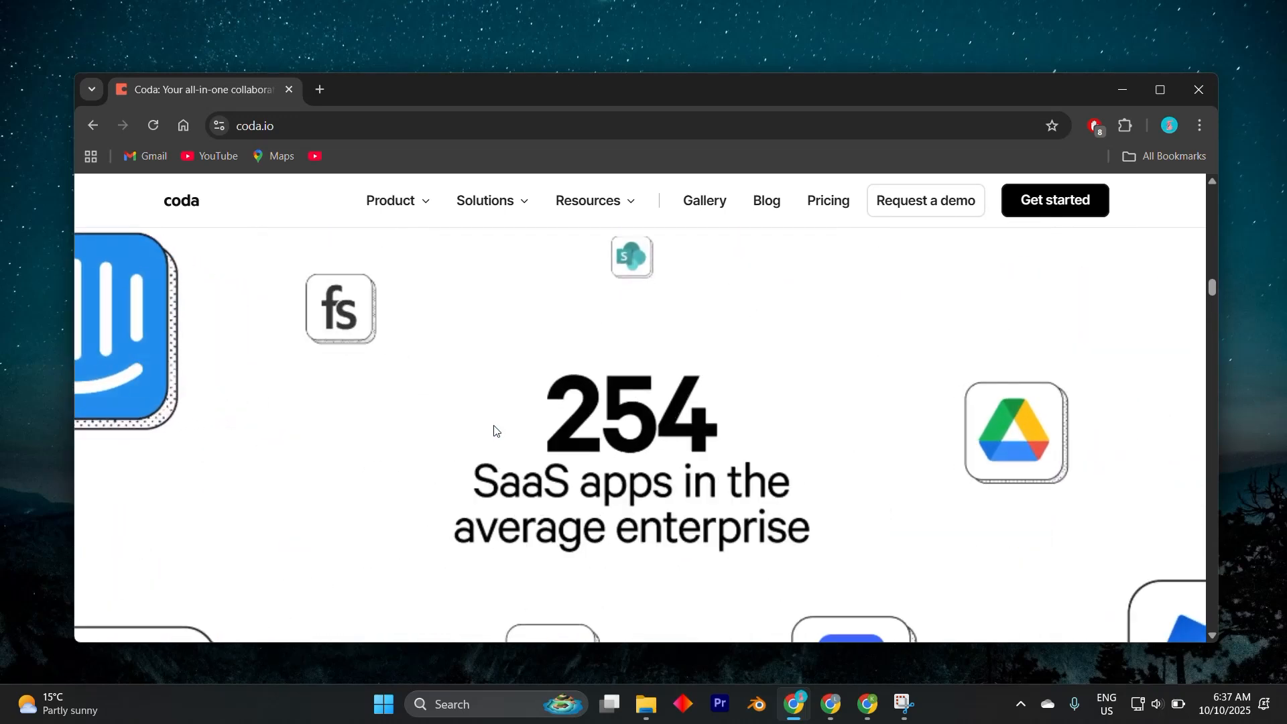
pyautogui.scroll(8, 494, 430)
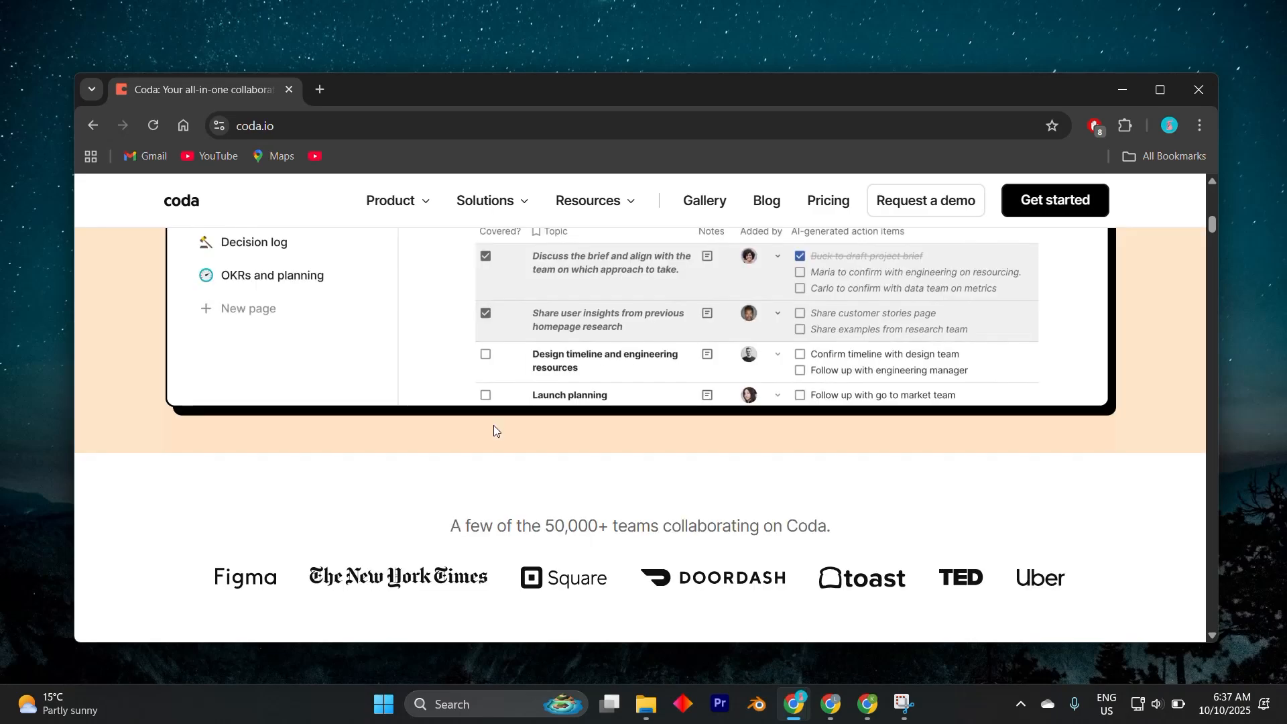
pyautogui.scroll(2, 494, 429)
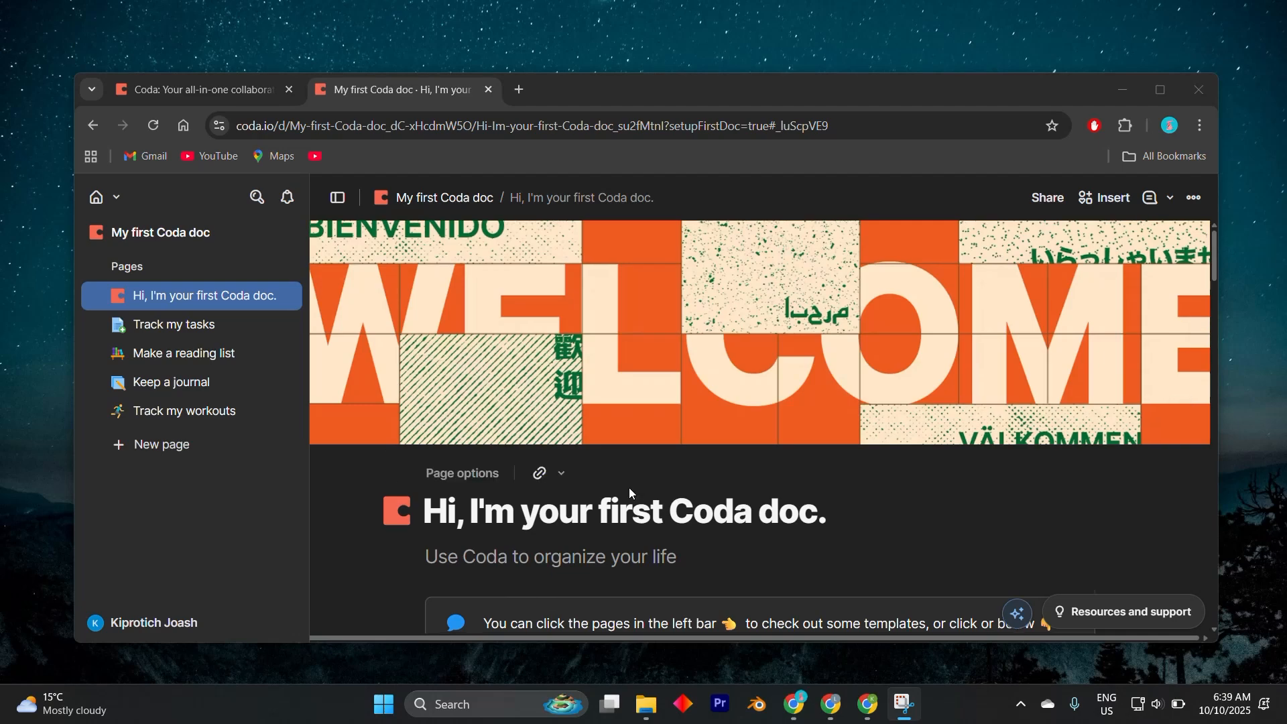
# Read the introduction and the getting-started callout on the first doc's welcome page
pyautogui.scroll(-4, 630, 470)
pyautogui.scroll(1, 634, 454)
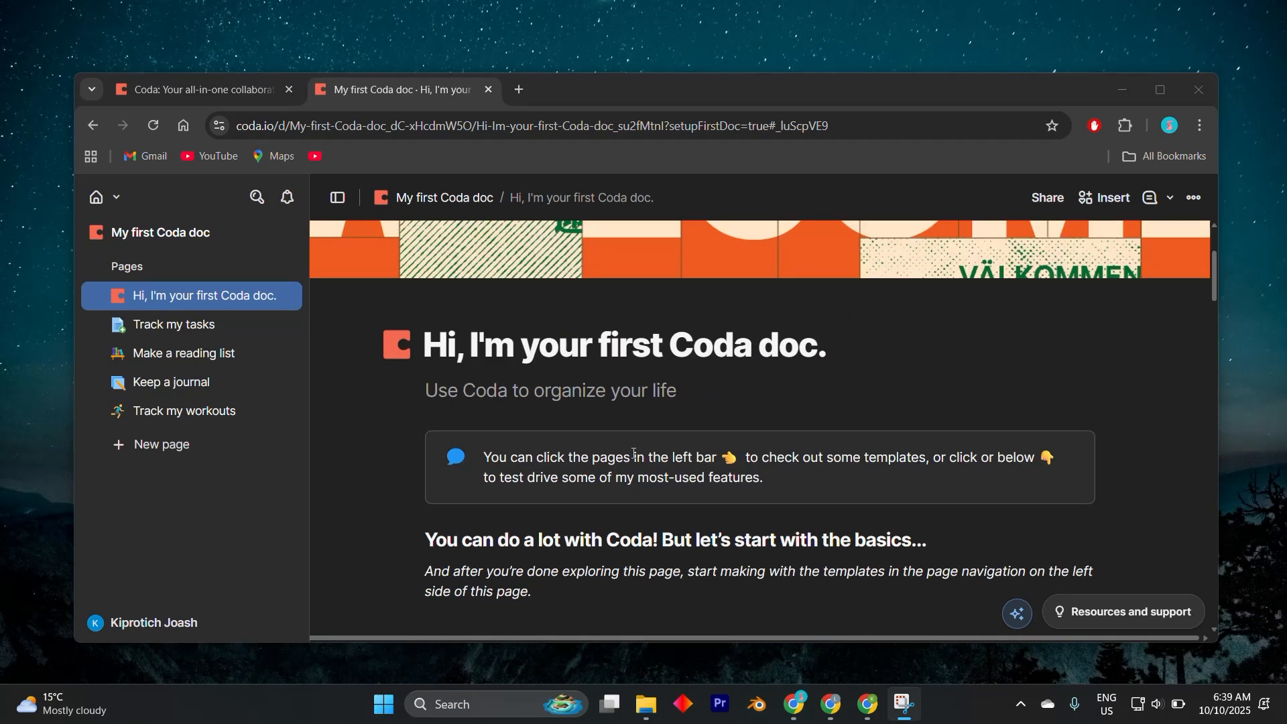
pyautogui.click(526, 457)
pyautogui.scroll(-1, 648, 476)
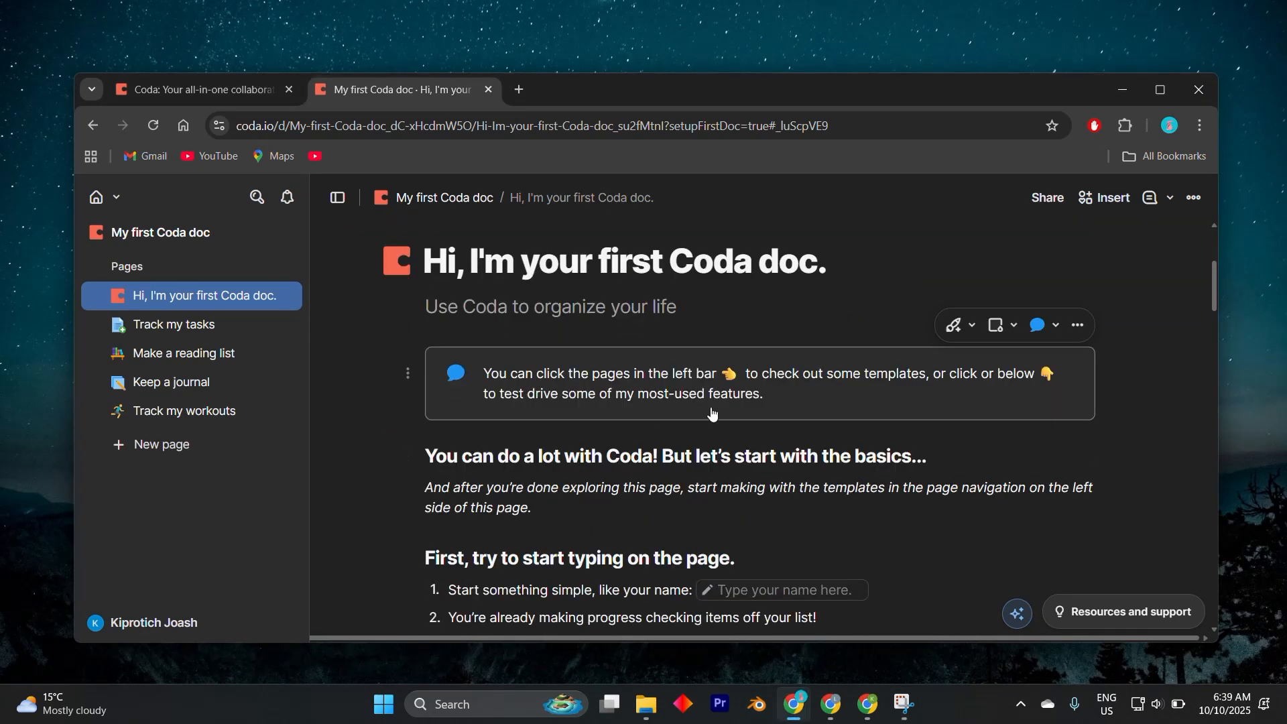
pyautogui.scroll(2, 719, 402)
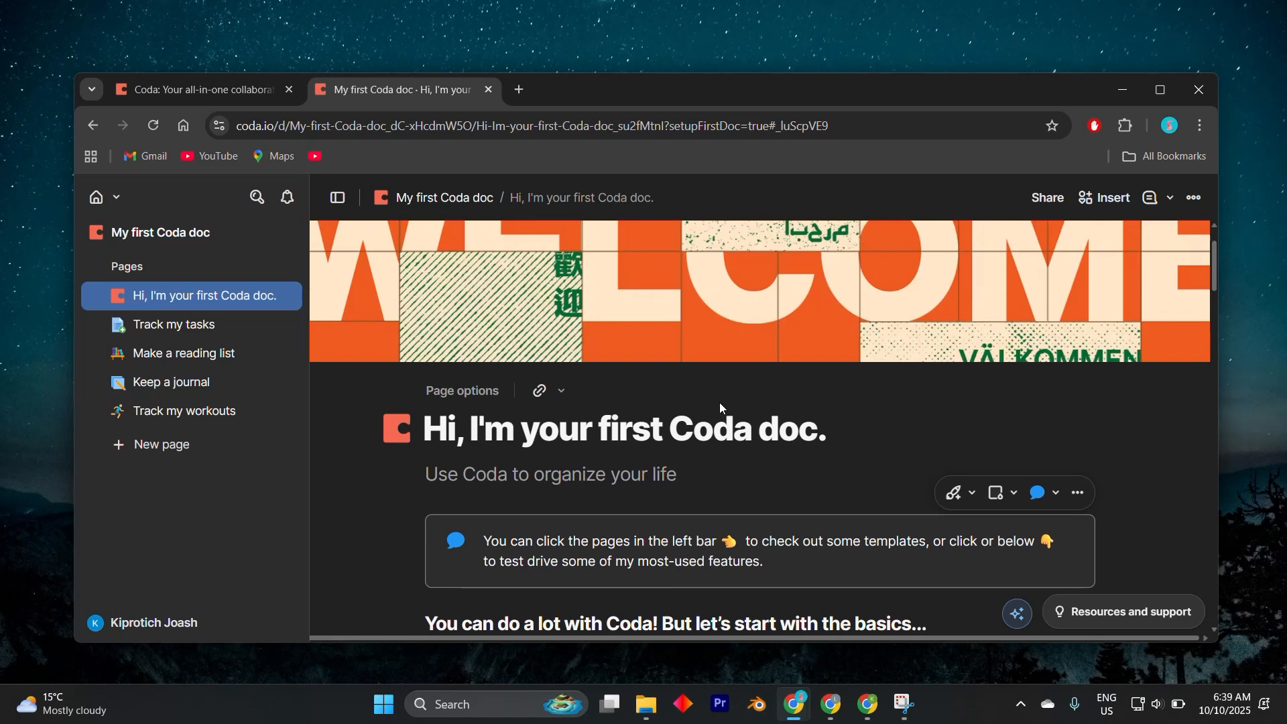
# Insert a table building block below the "Change the world!" checklist item and connect it to the existing Tasks table
pyautogui.click(1105, 197)
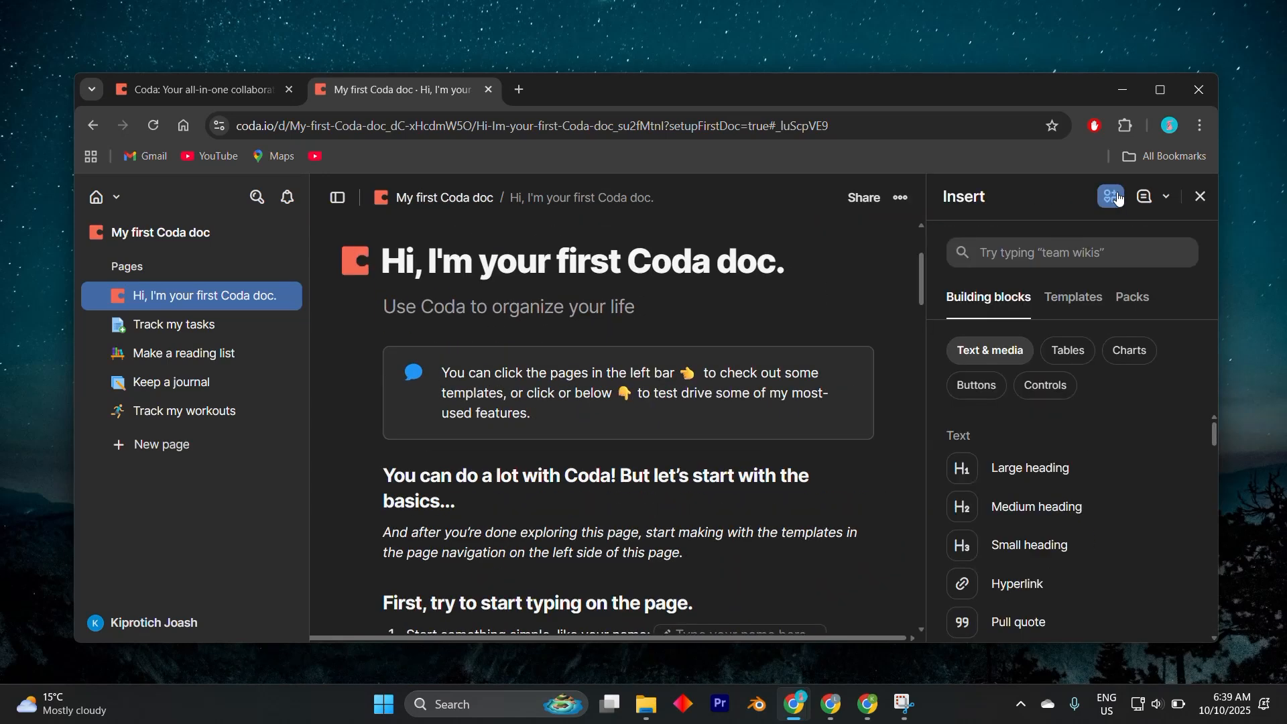
pyautogui.click(1073, 350)
pyautogui.scroll(-2, 1087, 533)
pyautogui.scroll(2, 1092, 520)
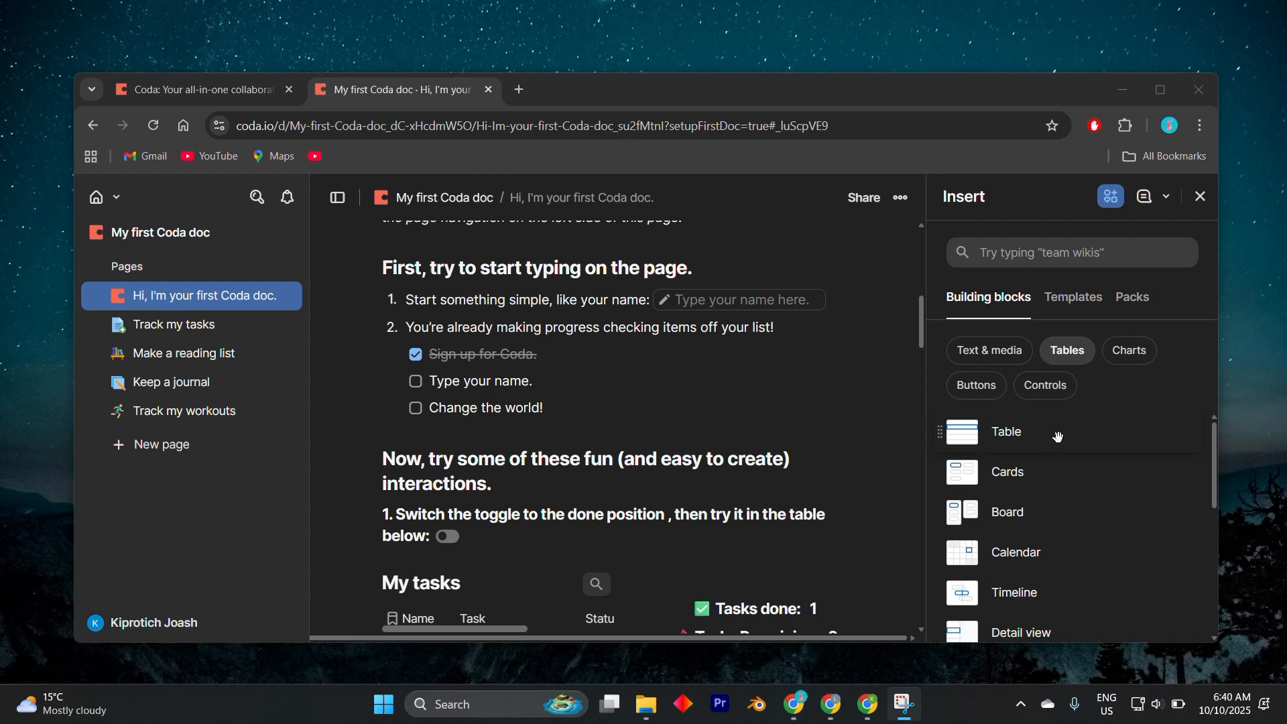
pyautogui.moveTo(1059, 437); pyautogui.dragTo(669, 425)
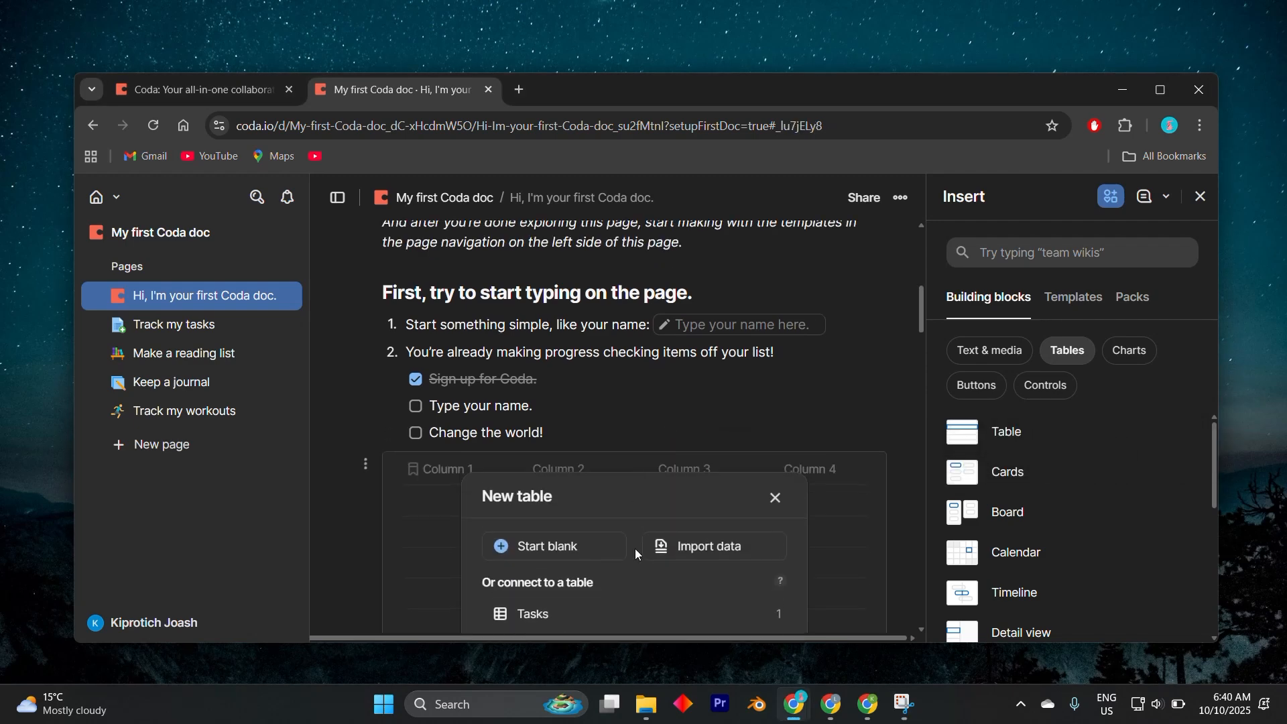
pyautogui.scroll(-2, 650, 550)
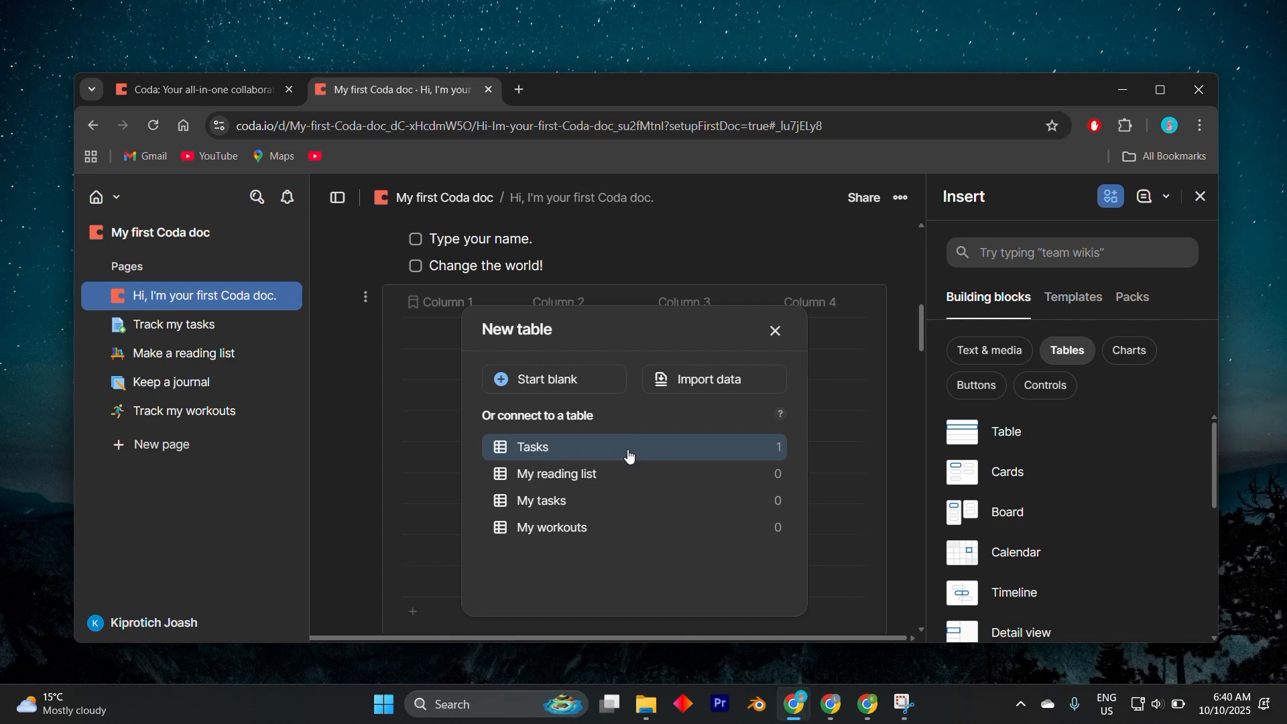
pyautogui.scroll(1, 598, 497)
pyautogui.scroll(-1, 598, 499)
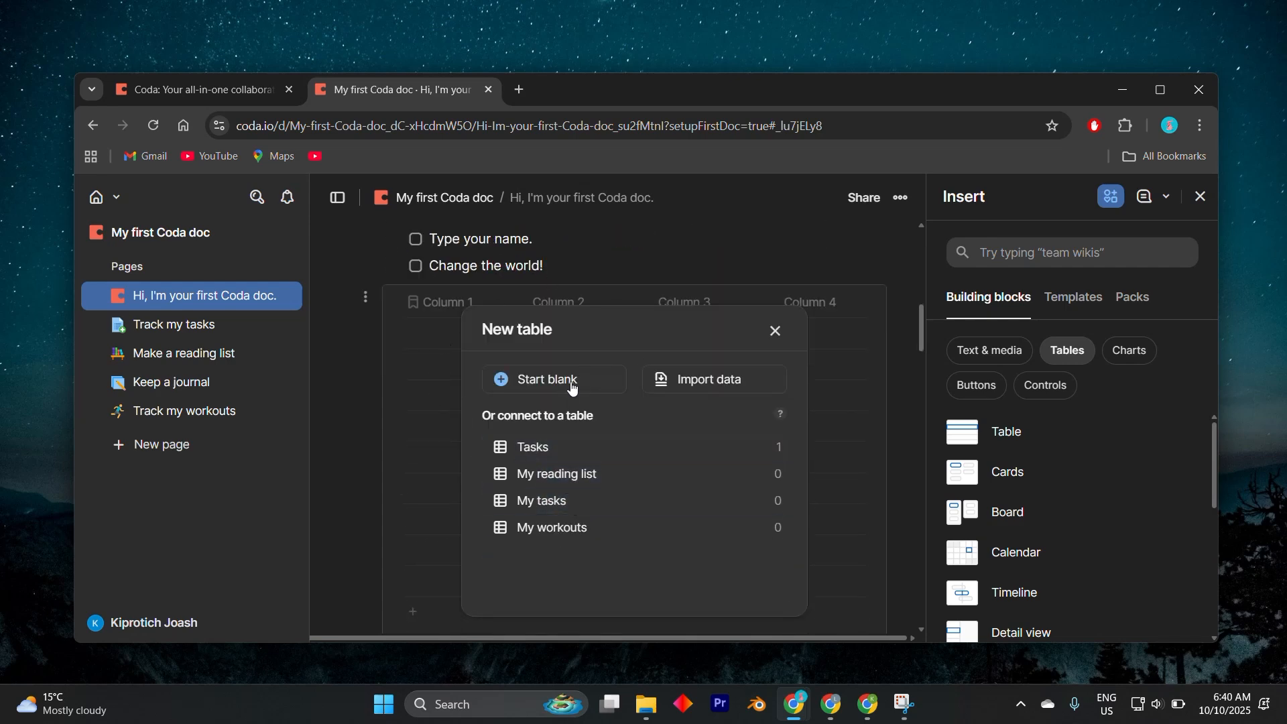
pyautogui.click(544, 446)
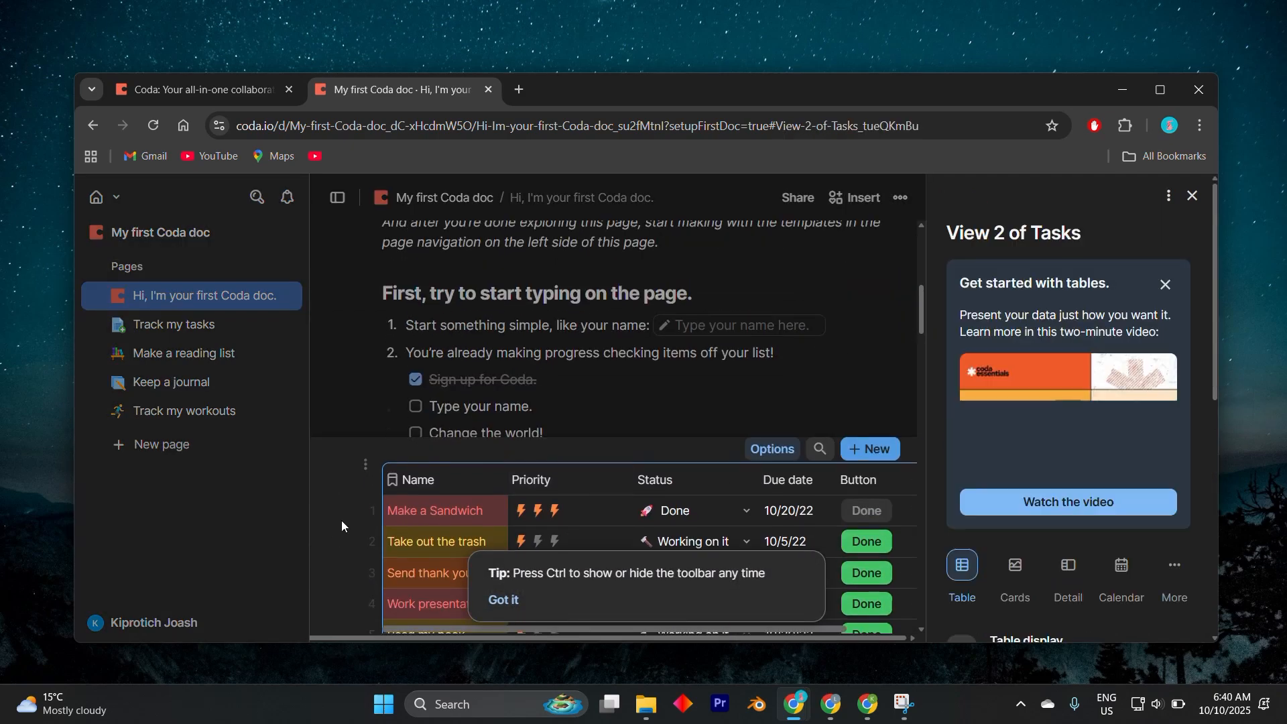
# Examine the rows and columns of the inserted Tasks view and open its options
pyautogui.scroll(-2, 673, 486)
pyautogui.scroll(1, 674, 487)
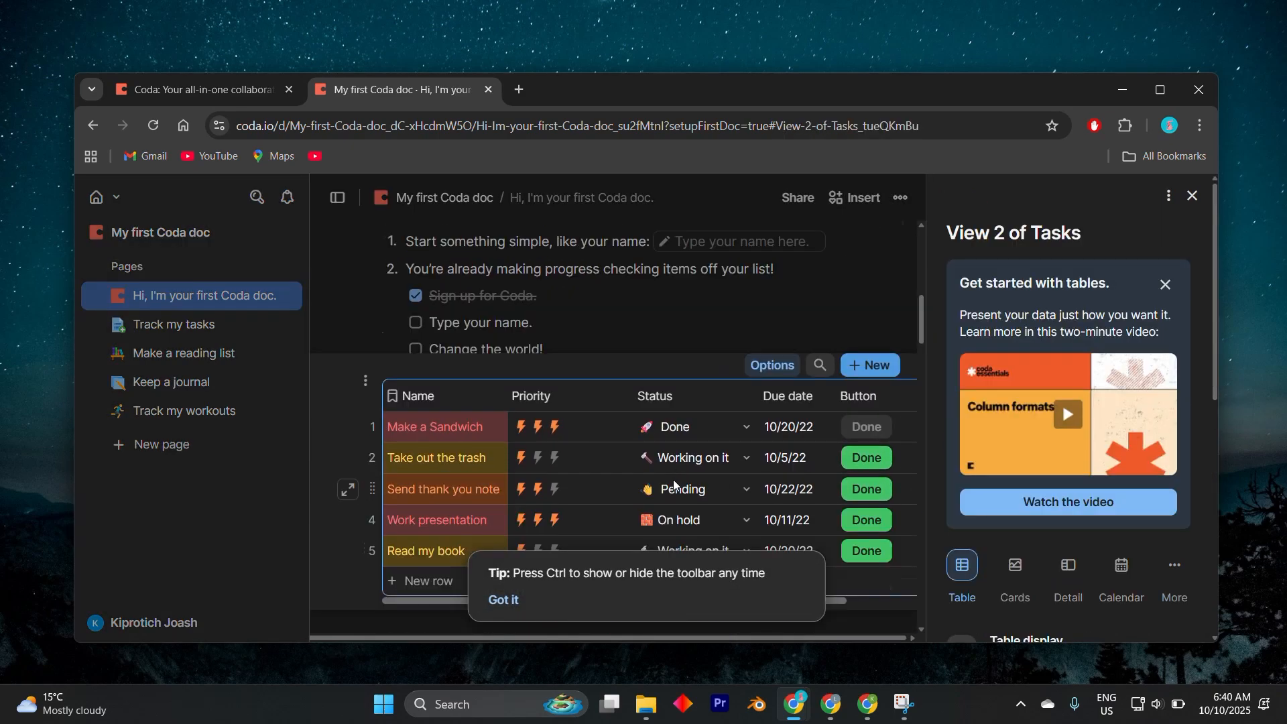
pyautogui.scroll(-1, 630, 435)
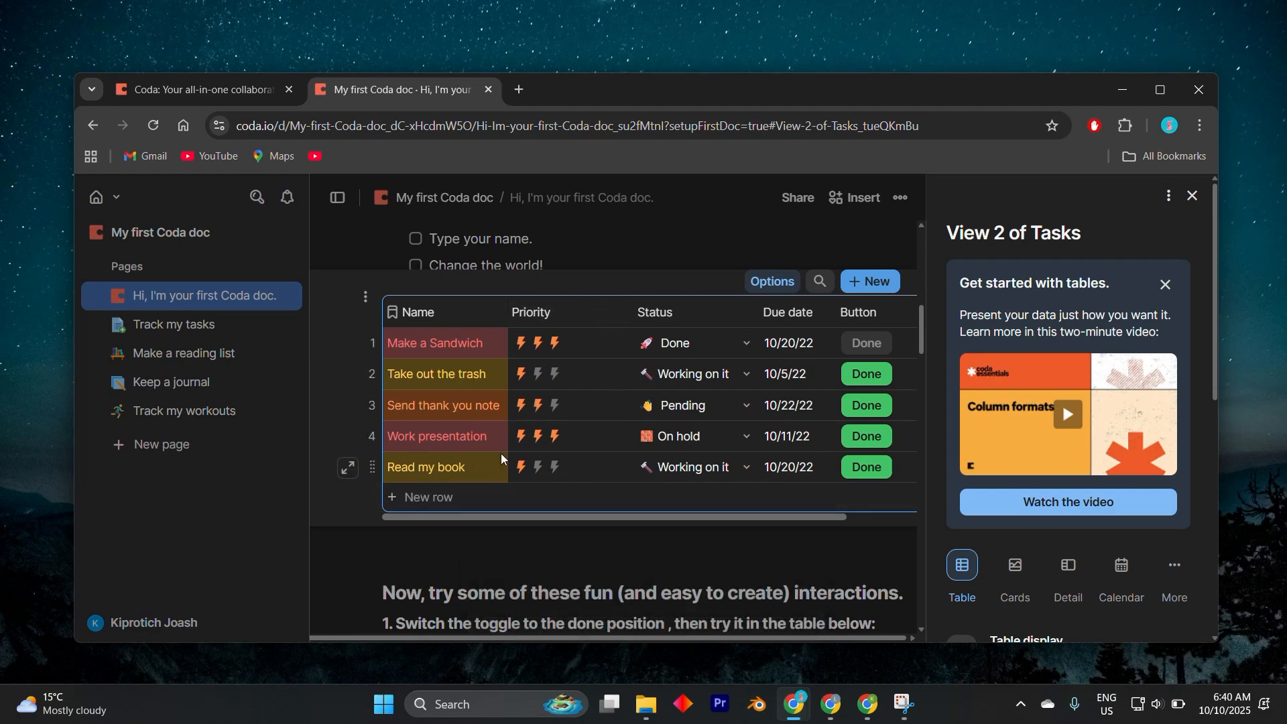
pyautogui.click(763, 282)
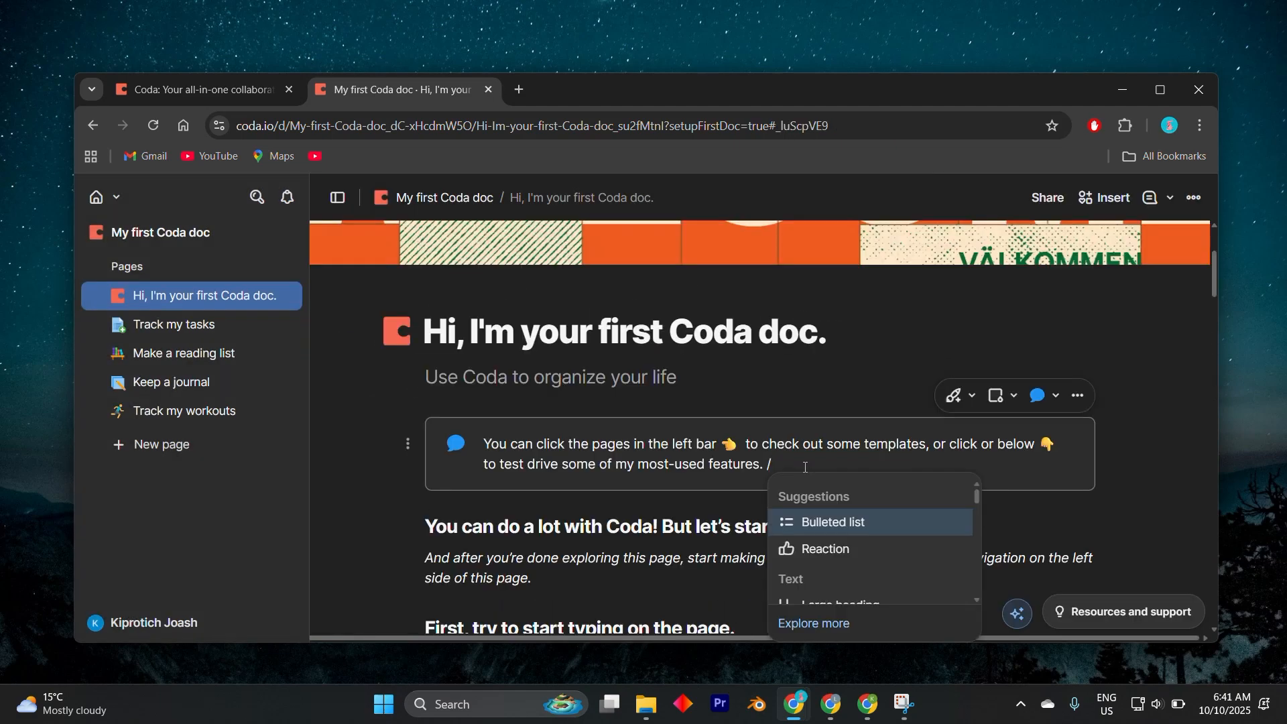
# Look up "/table" at the end of the intro callout and insert a Summarize table formula without choosing a target table
pyautogui.write('t')
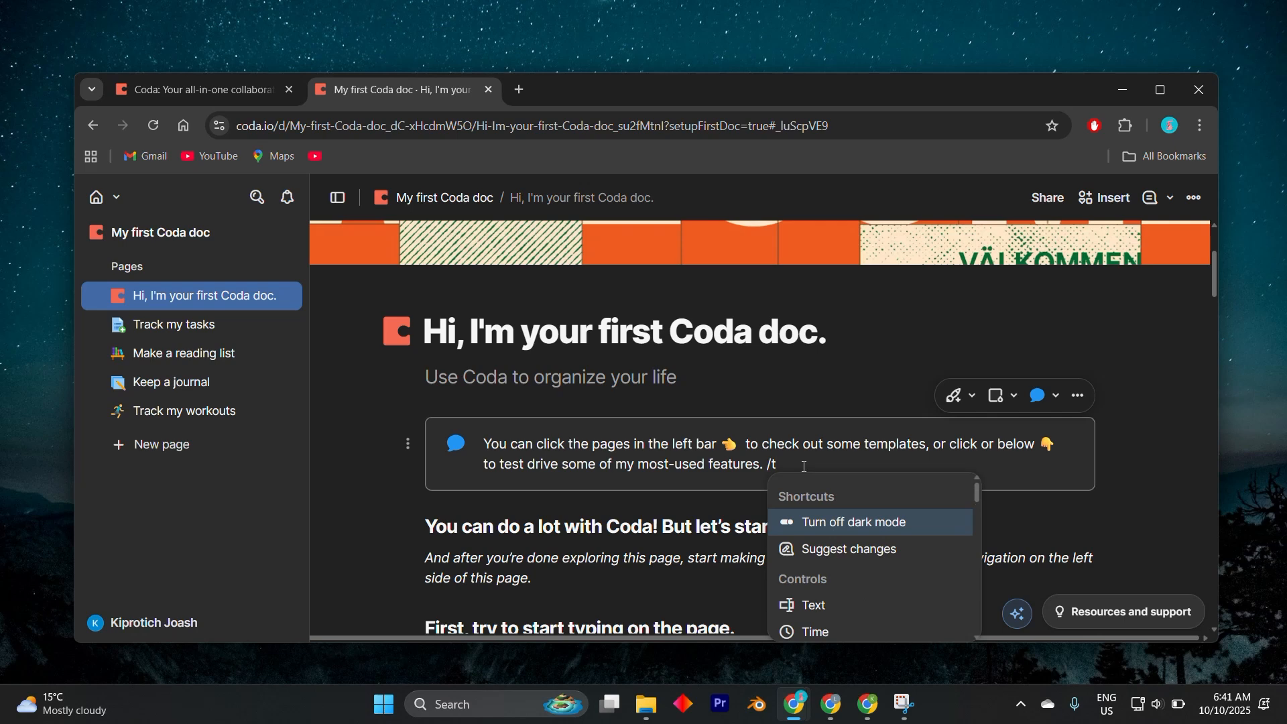
pyautogui.write('ab')
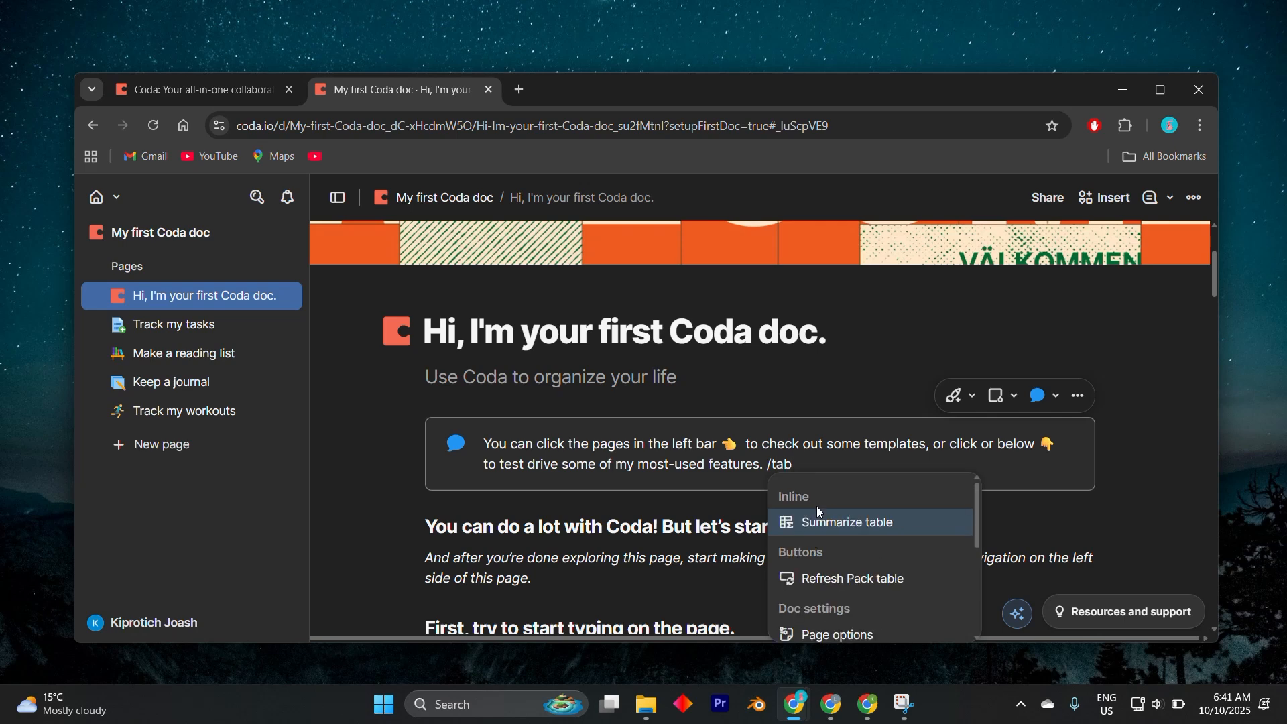
pyautogui.write('le')
pyautogui.scroll(-2, 829, 531)
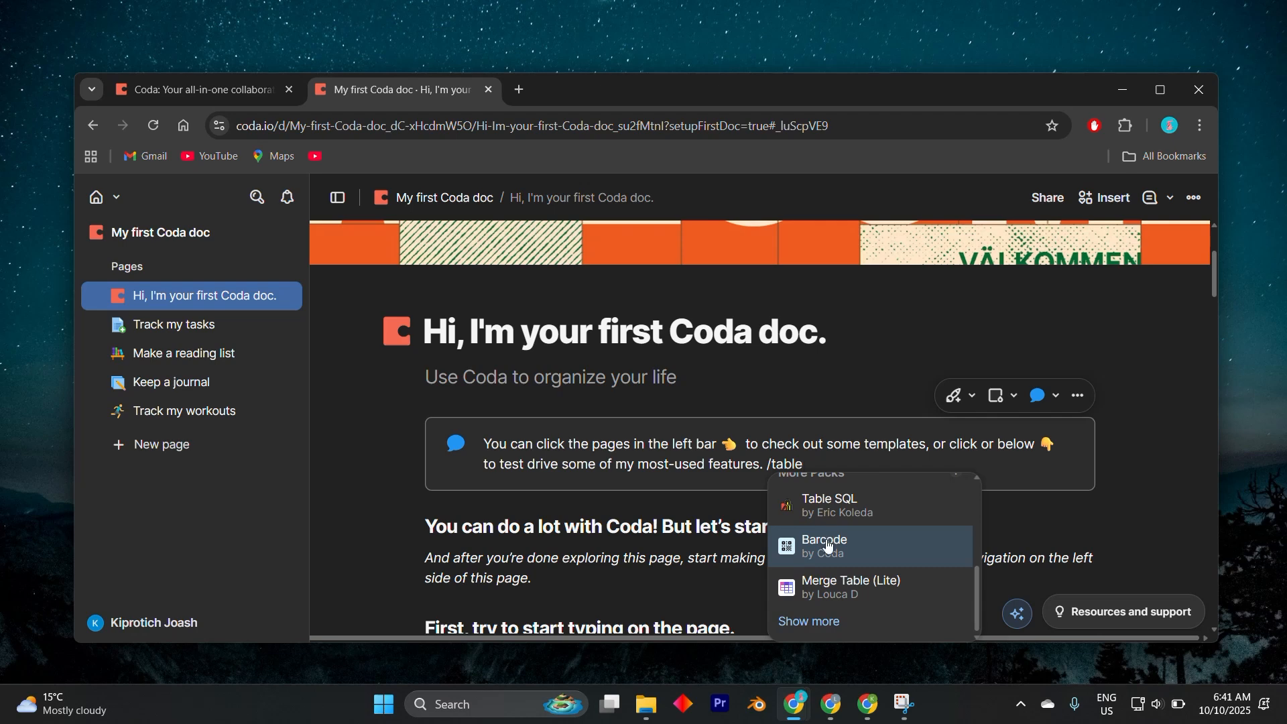
pyautogui.scroll(3, 831, 547)
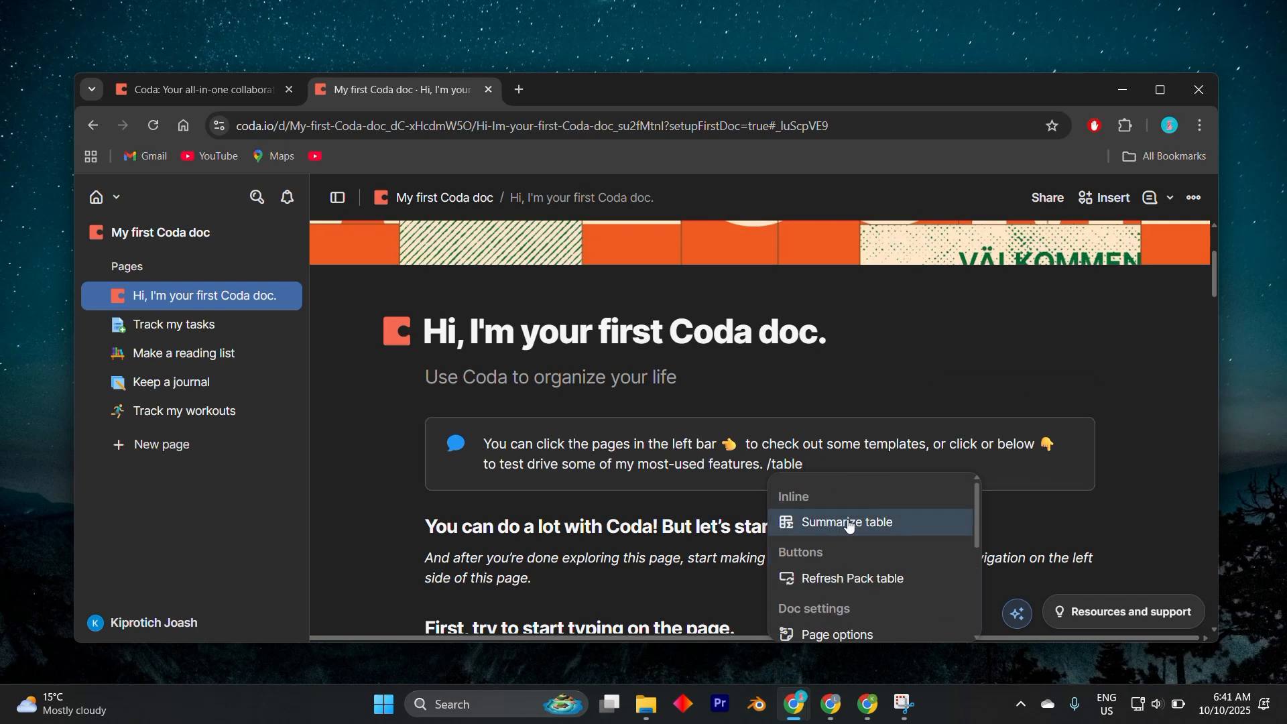
pyautogui.click(847, 526)
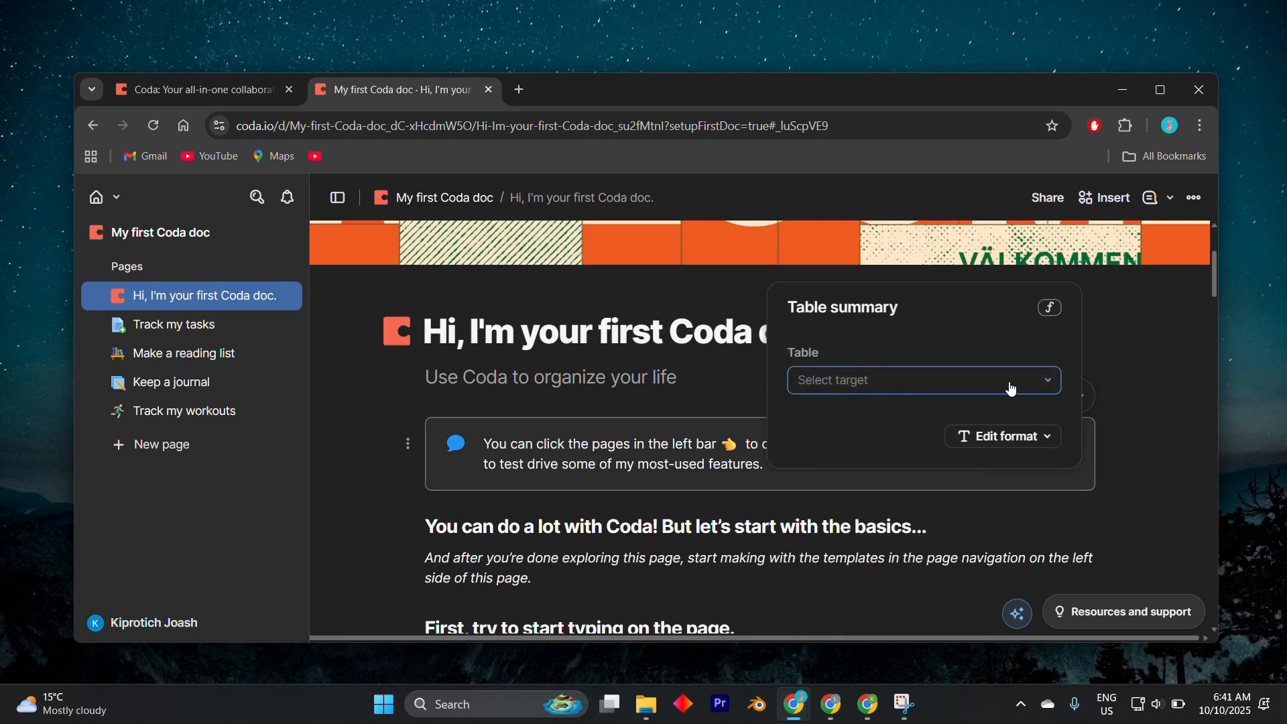
pyautogui.click(1038, 382)
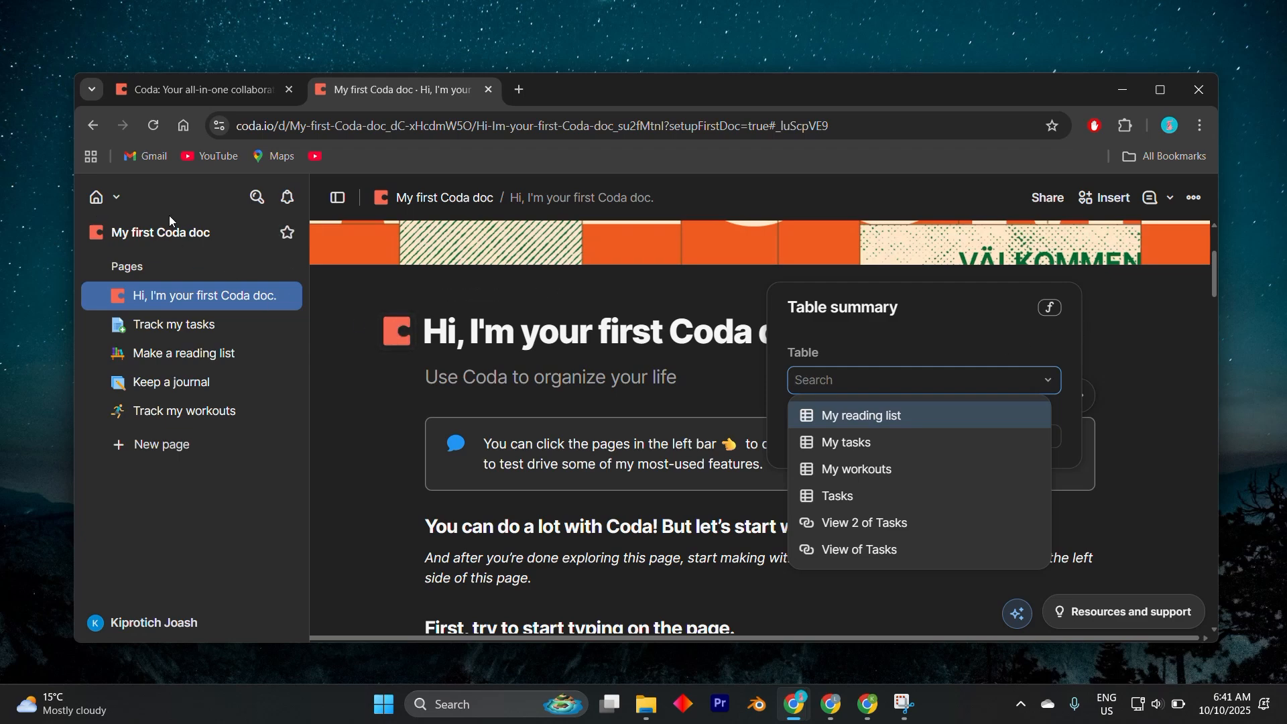
pyautogui.click(380, 434)
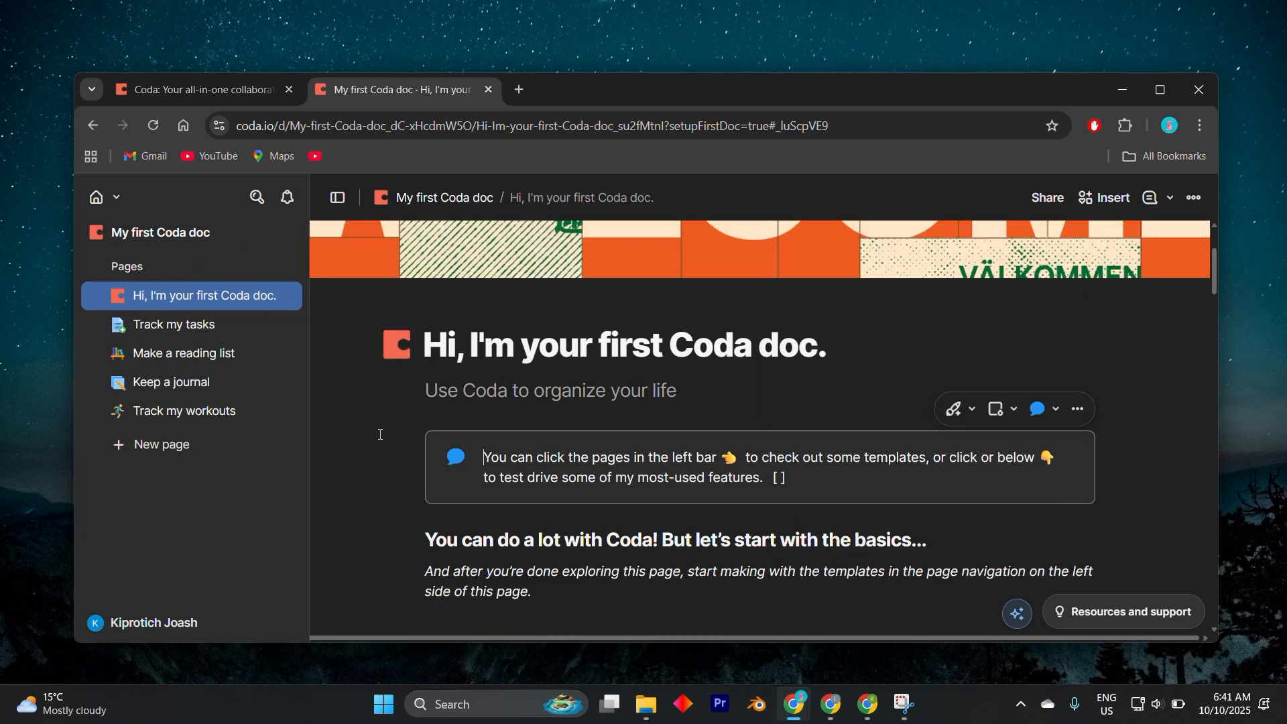
# Look over the welcome page and show the additional options for adding a new page
pyautogui.scroll(3, 380, 434)
pyautogui.scroll(-4, 590, 440)
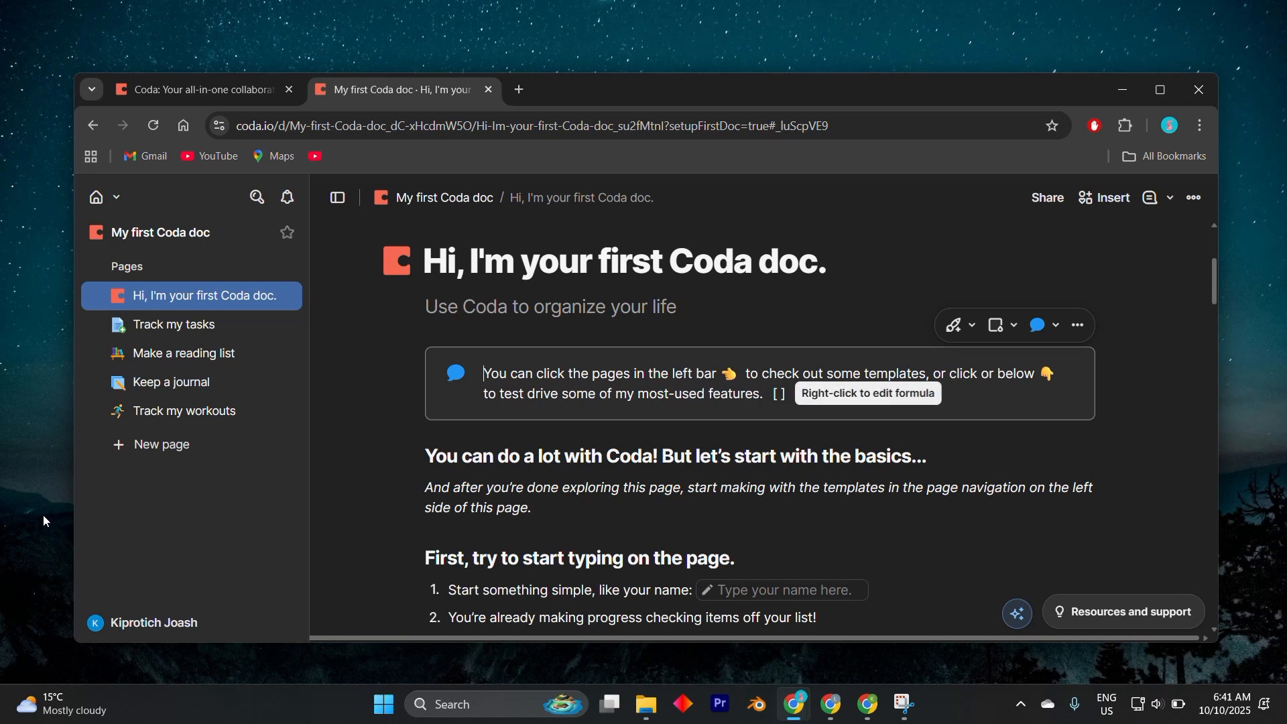
pyautogui.click(288, 448)
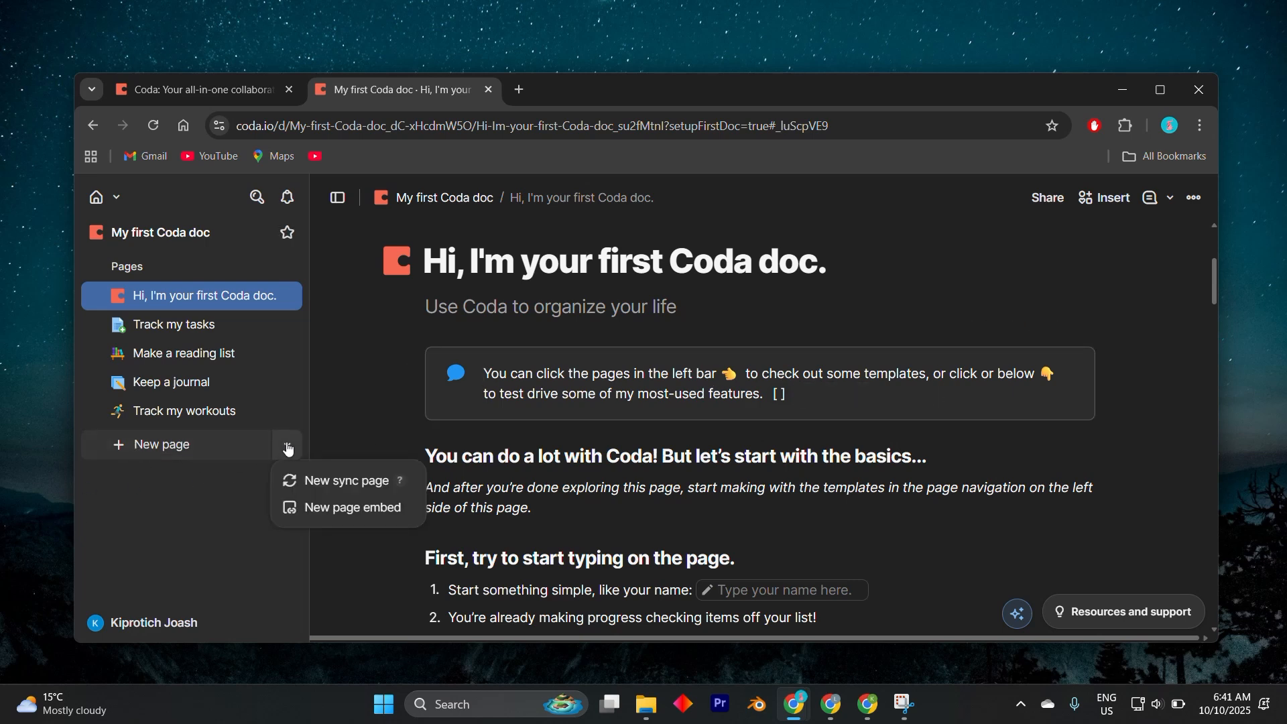
# Enter the text "/table" after the table summary in the intro callout and dismiss the suggestions
pyautogui.click(843, 396)
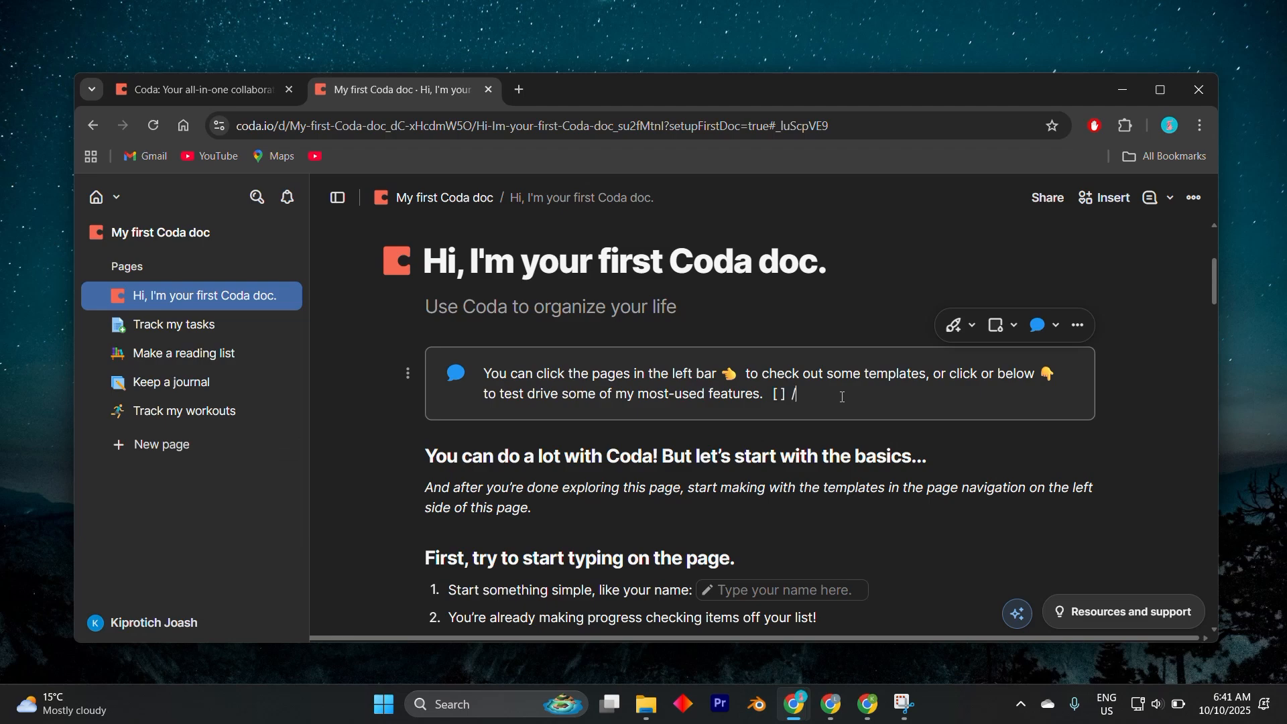
pyautogui.write('table')
pyautogui.press('Escape')
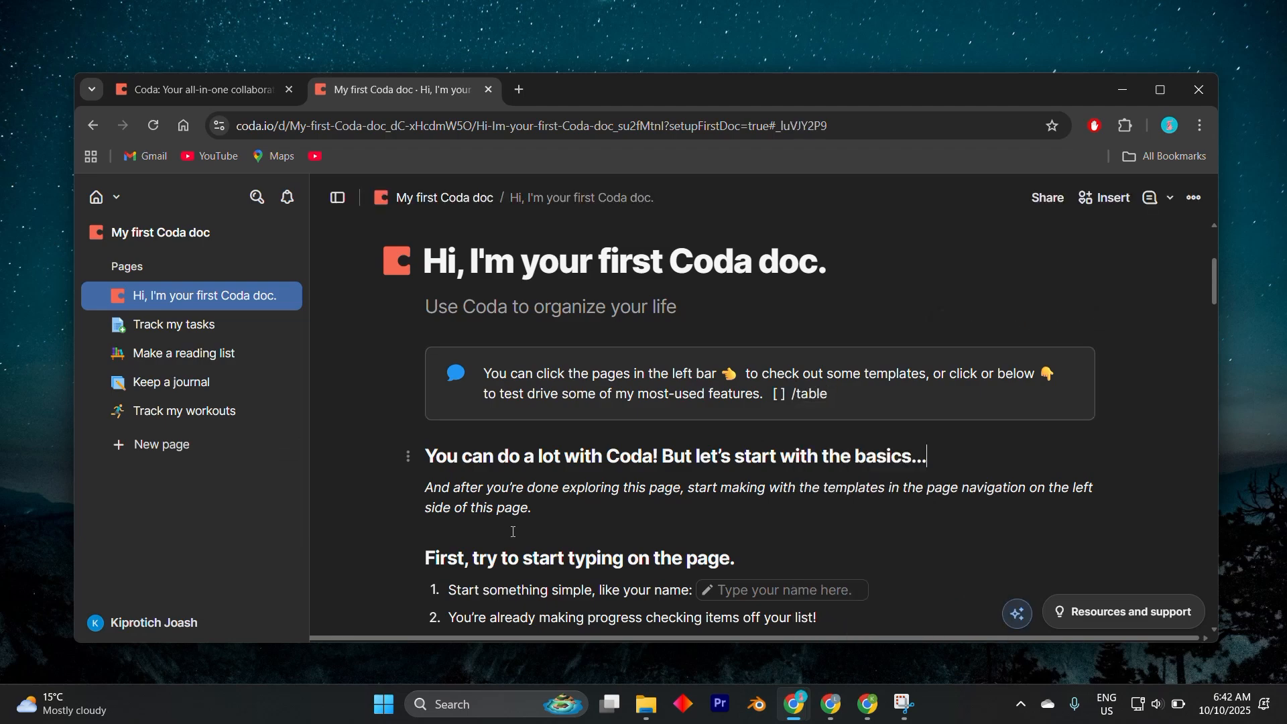
pyautogui.scroll(-9, 548, 533)
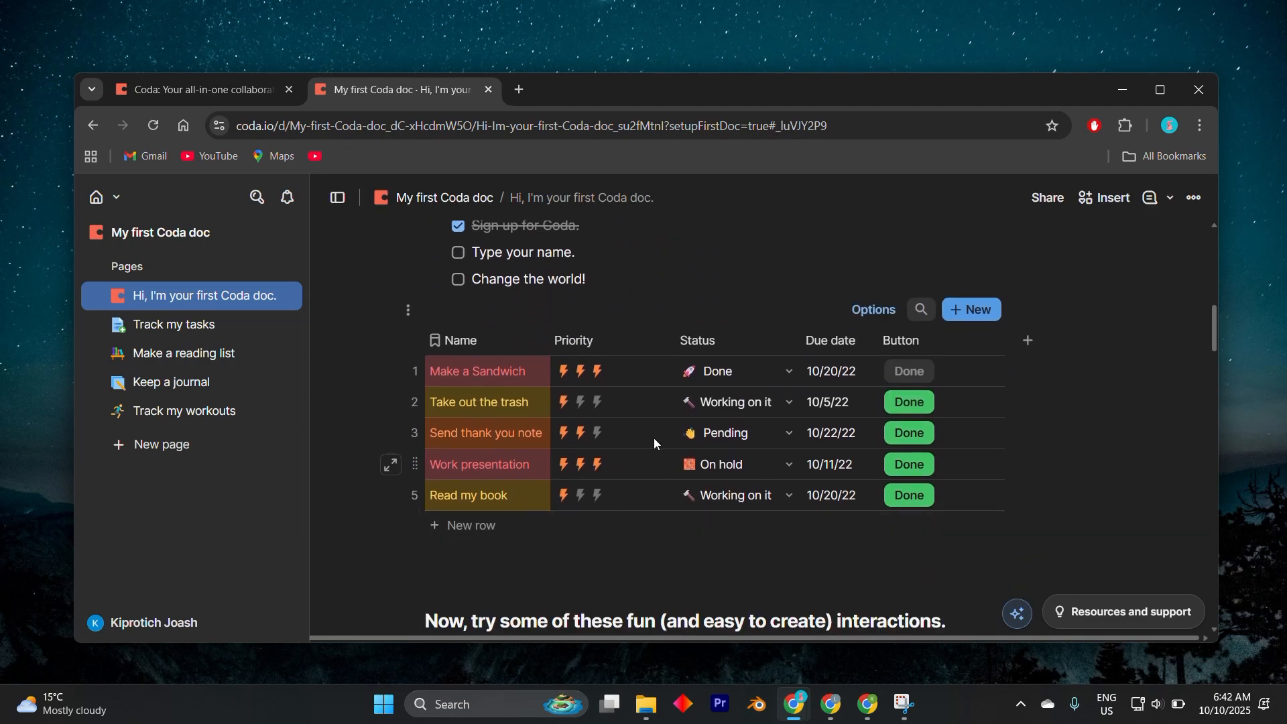
pyautogui.scroll(1, 738, 320)
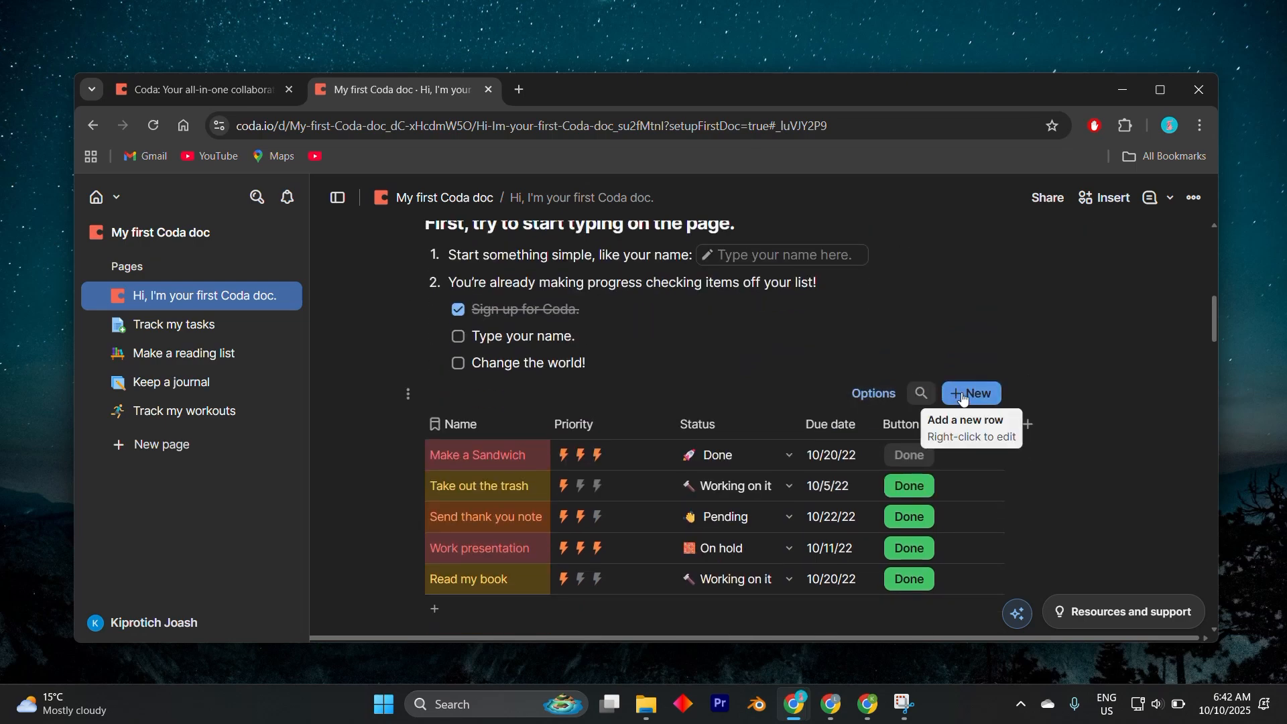
pyautogui.scroll(-1, 642, 413)
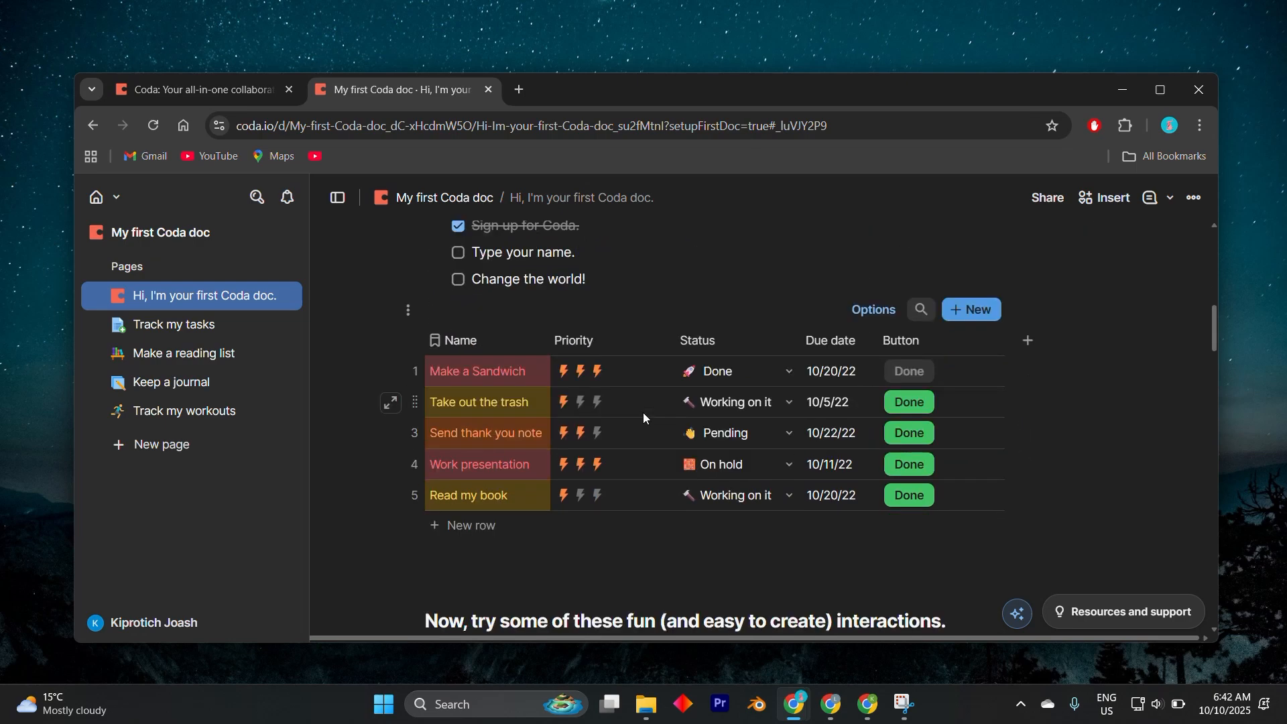
pyautogui.scroll(2, 642, 413)
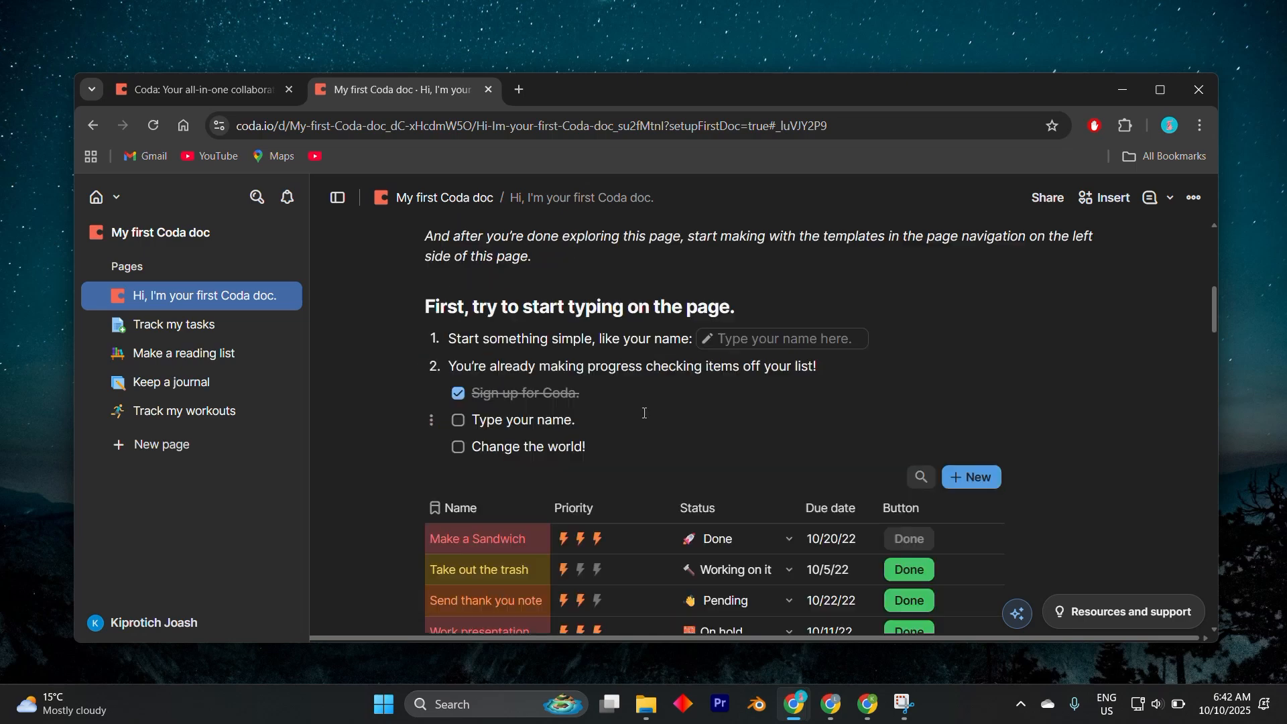
pyautogui.scroll(-2, 642, 412)
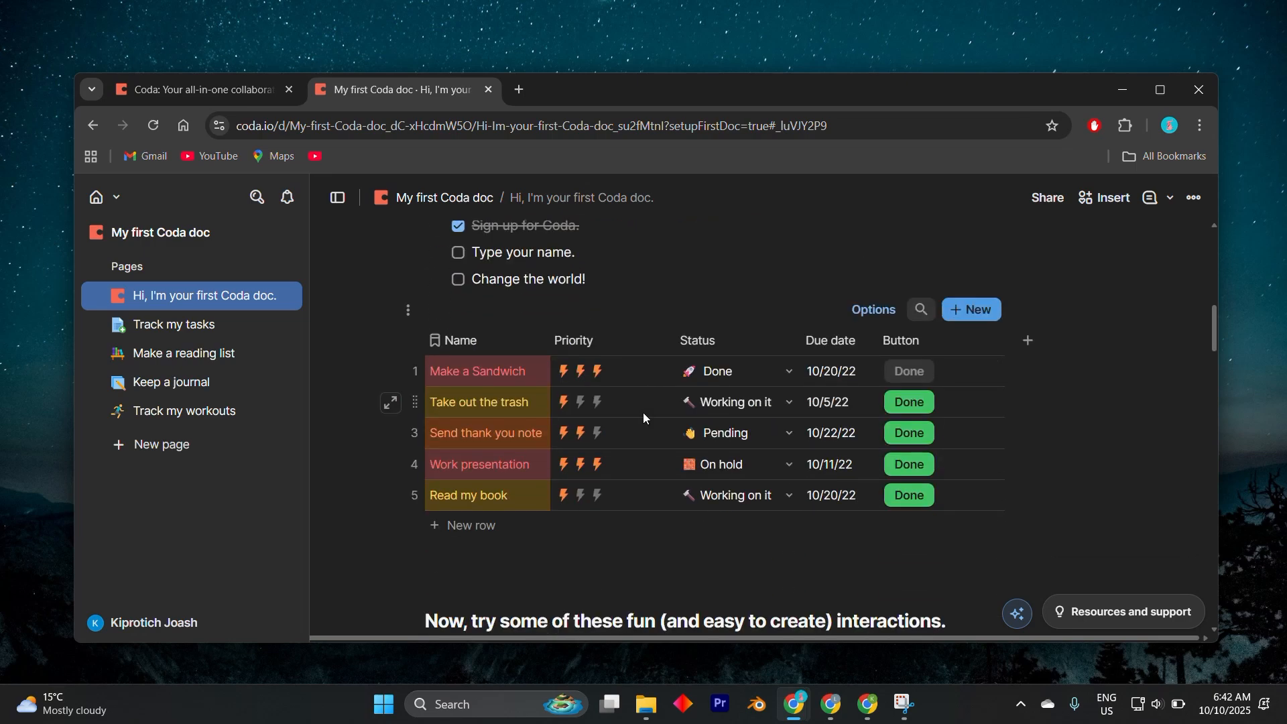
# Start a formula with "=" after the "Click to expand or hide blocks of text." heading and browse the suggested tables and controls
pyautogui.scroll(-9, 642, 412)
pyautogui.click(770, 450)
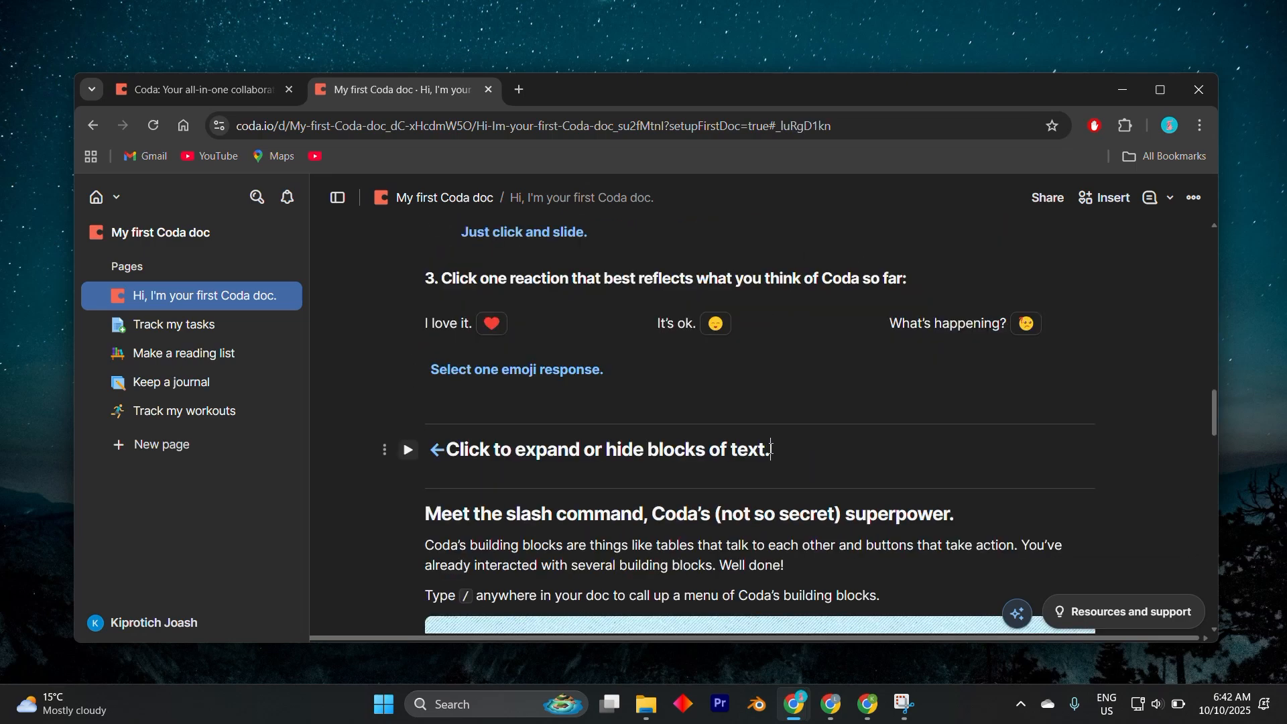
pyautogui.write('=')
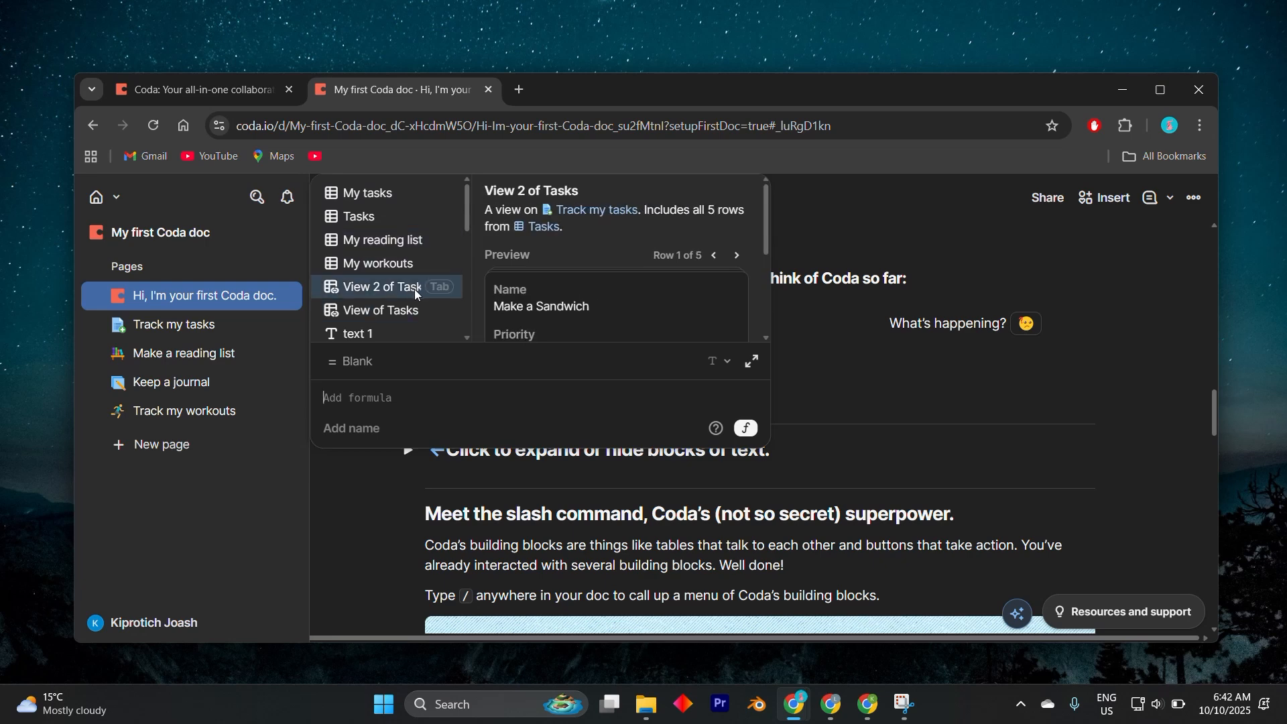
pyautogui.scroll(-6, 412, 289)
pyautogui.scroll(6, 411, 289)
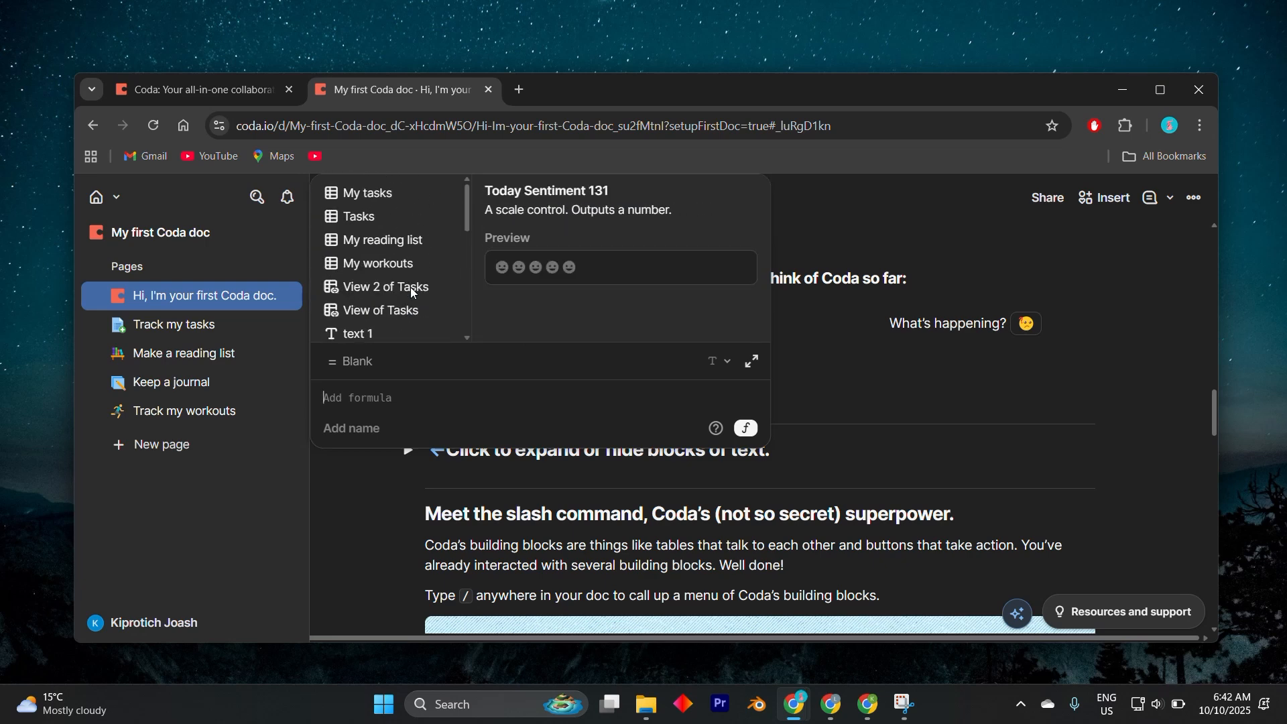
pyautogui.scroll(-6, 411, 289)
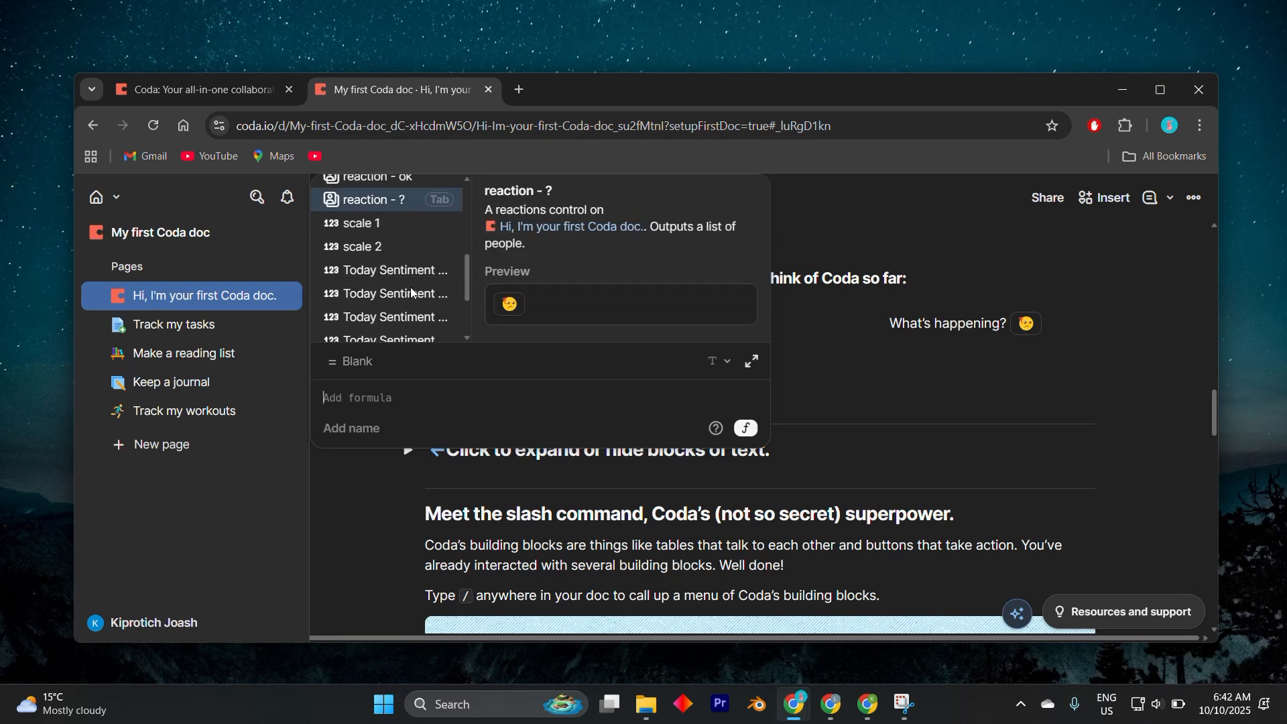
pyautogui.scroll(10, 411, 290)
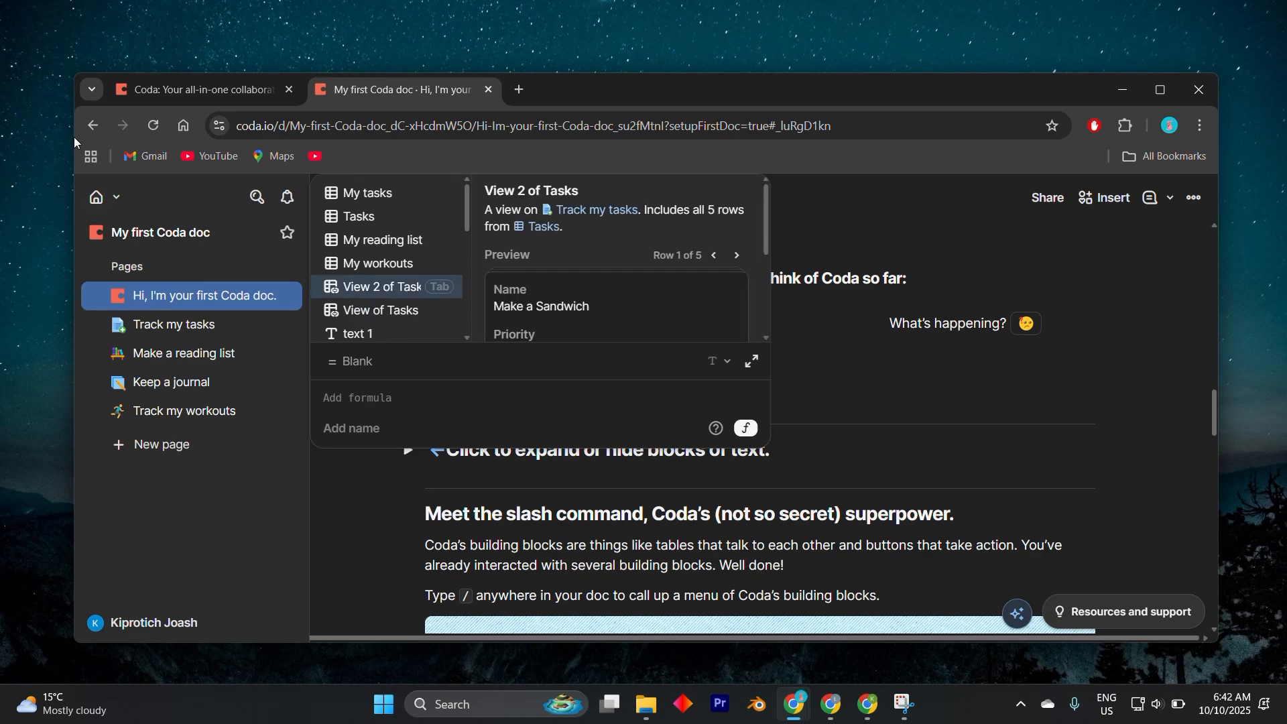
# Return to the Coda homepage and review its sections from "Coda blends the" back to the "Your all-in-one collaborative workspace." headline
pyautogui.click(143, 90)
pyautogui.scroll(3, 445, 468)
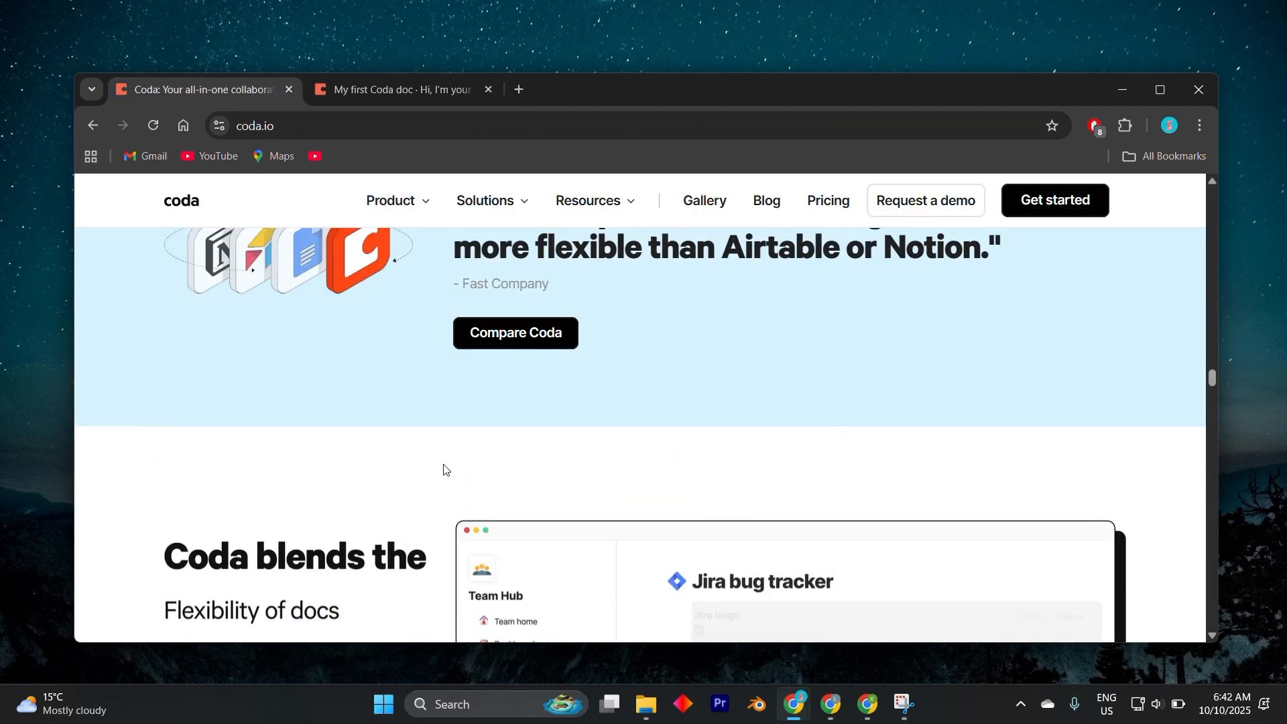
pyautogui.scroll(-2, 446, 469)
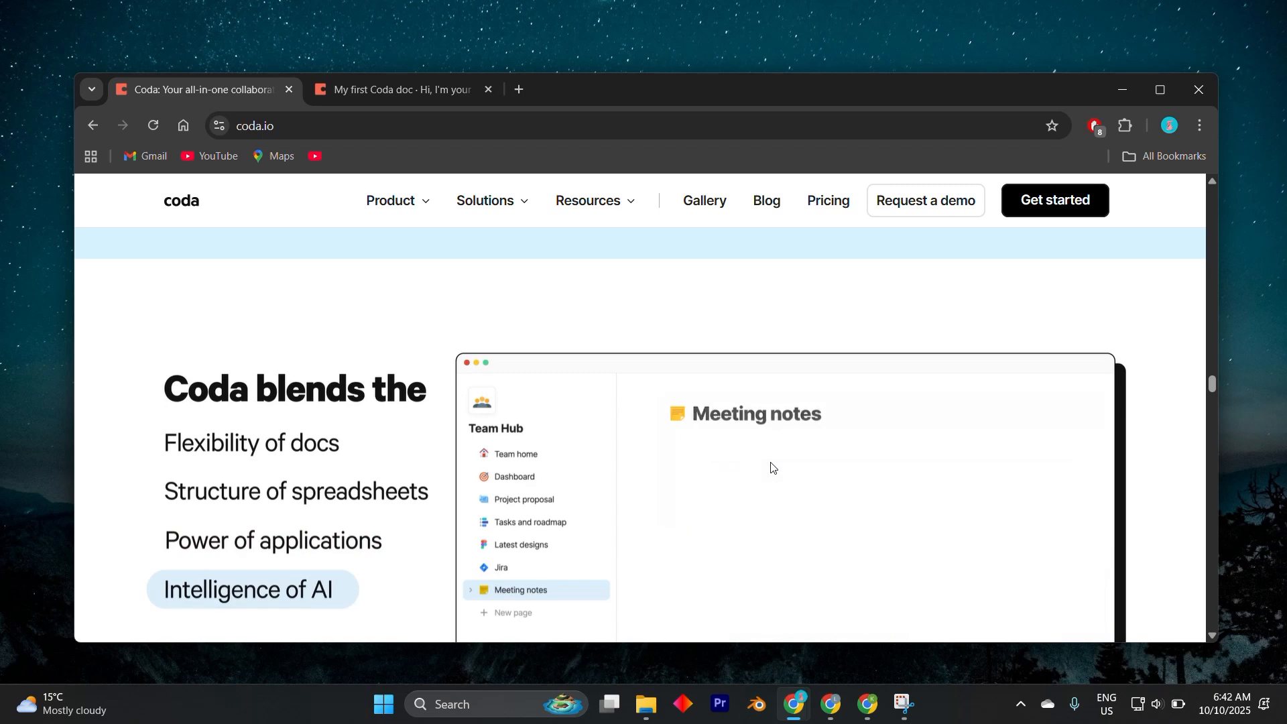
pyautogui.scroll(-1, 764, 464)
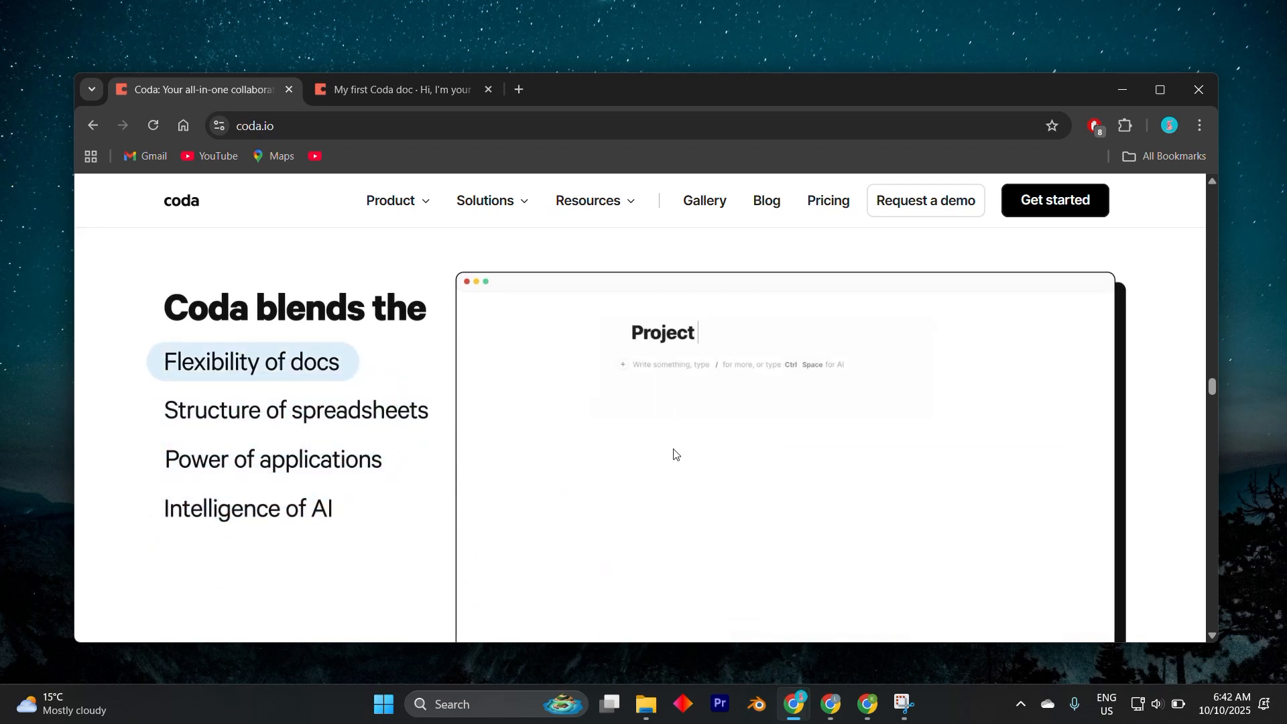
pyautogui.scroll(3, 674, 453)
pyautogui.scroll(-1, 676, 450)
pyautogui.scroll(5, 675, 444)
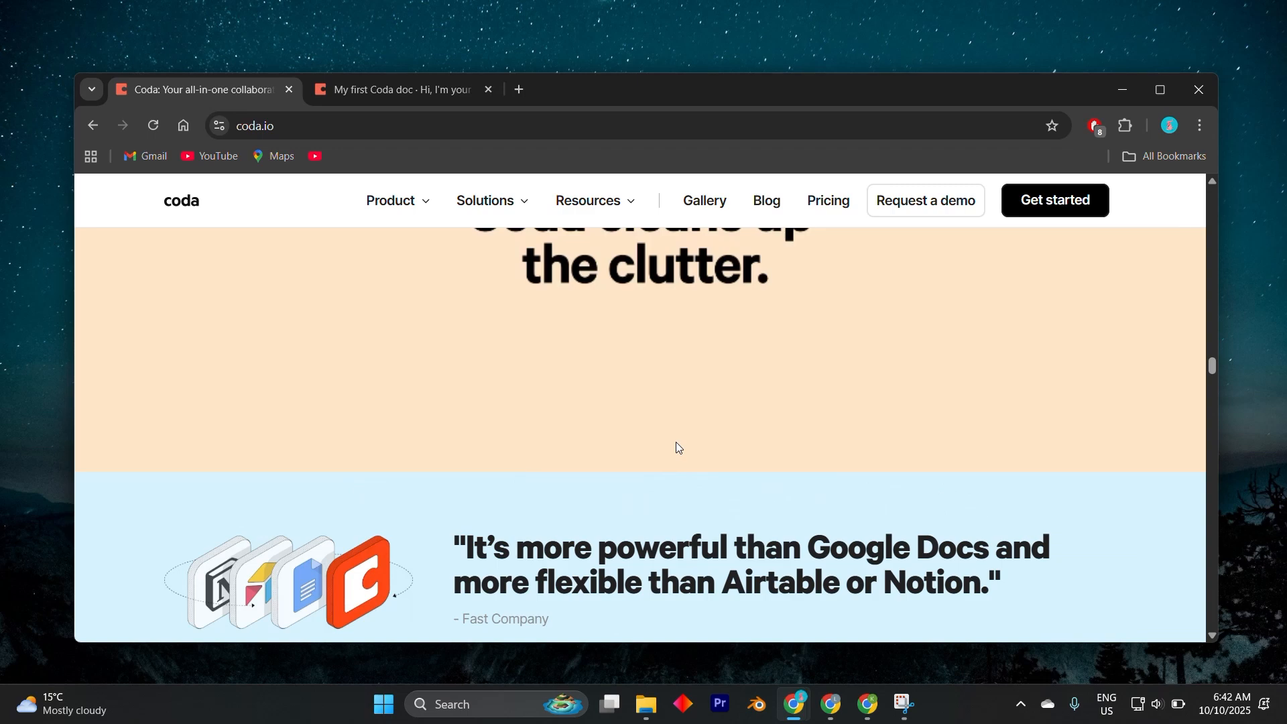
pyautogui.scroll(3, 674, 442)
pyautogui.scroll(5, 671, 435)
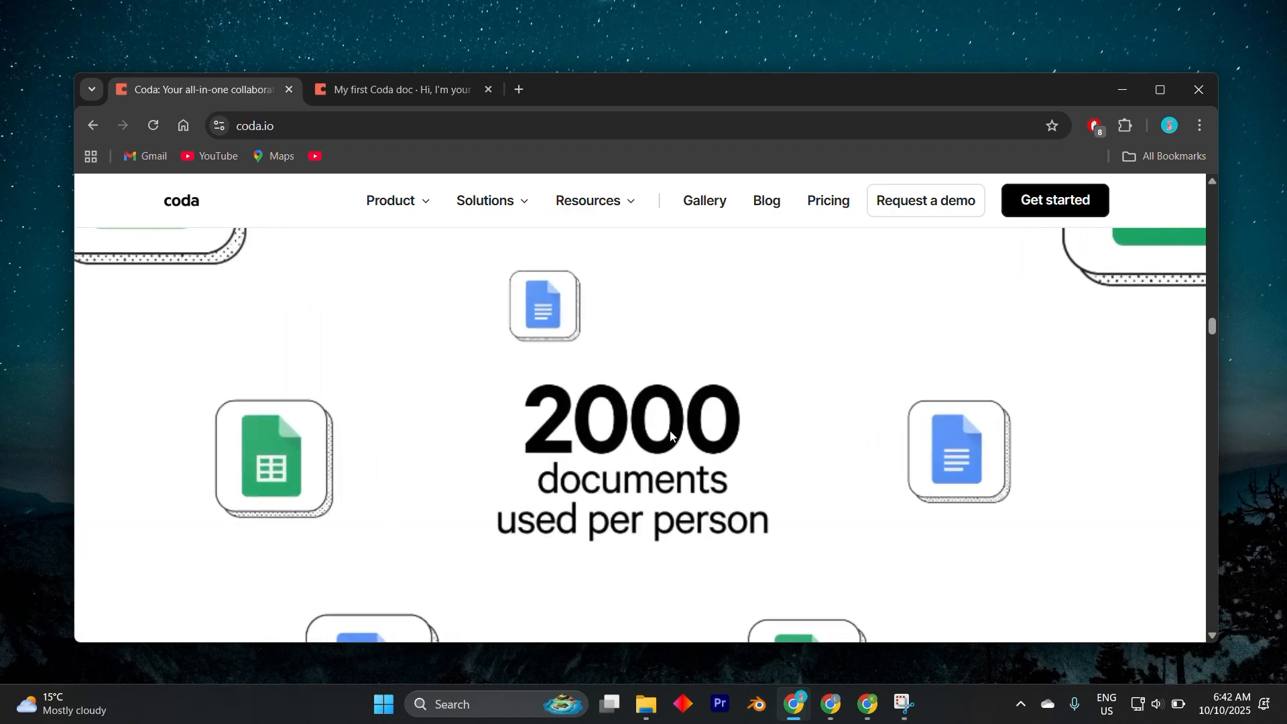
pyautogui.scroll(5, 670, 432)
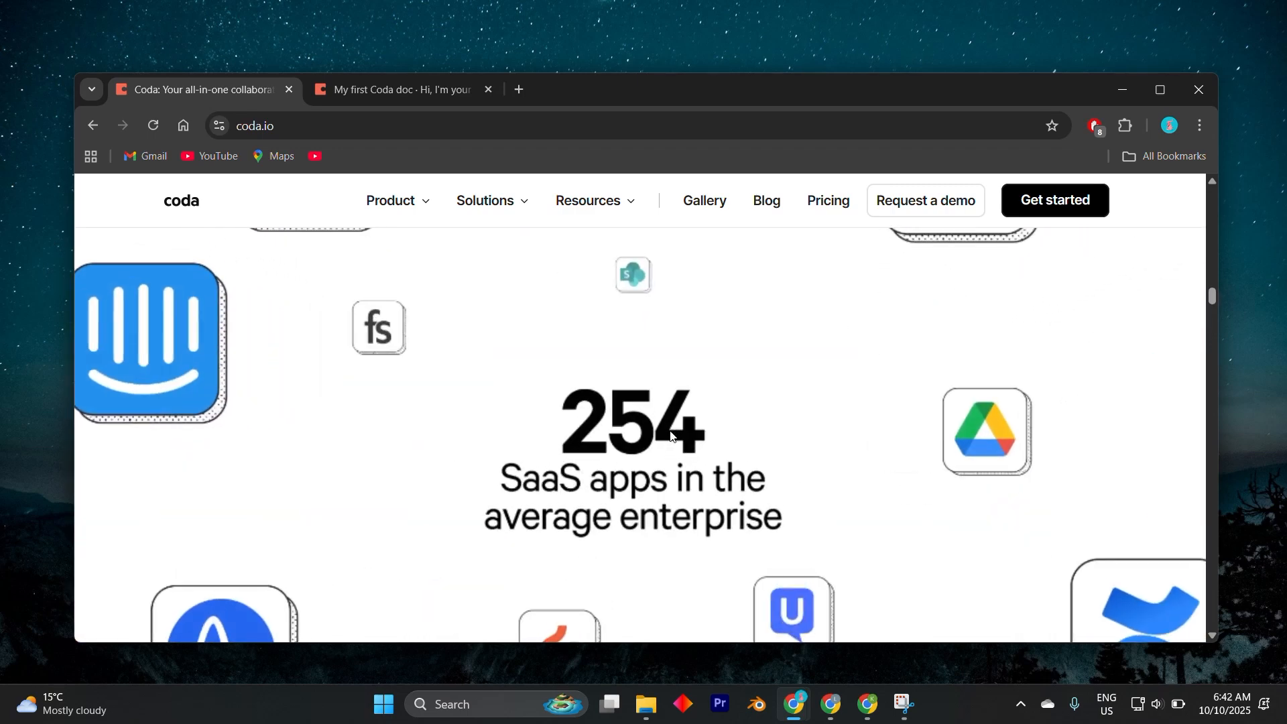
pyautogui.scroll(9, 671, 436)
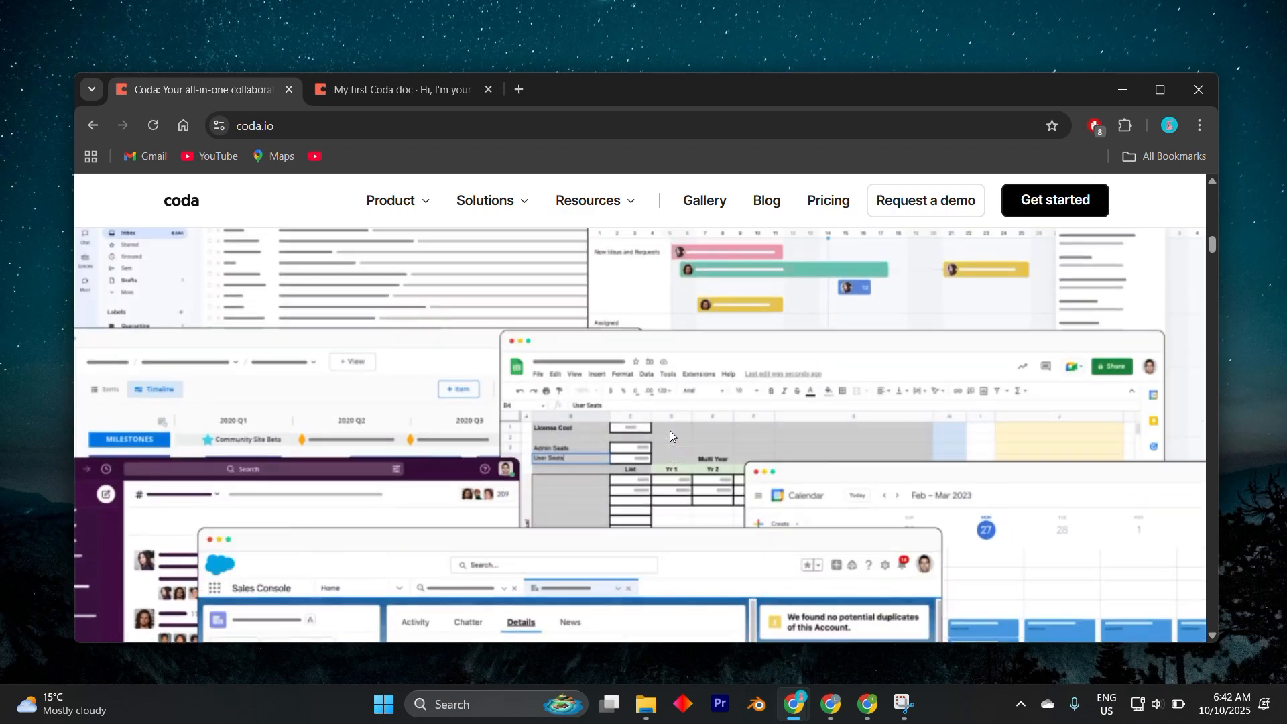
pyautogui.scroll(5, 671, 436)
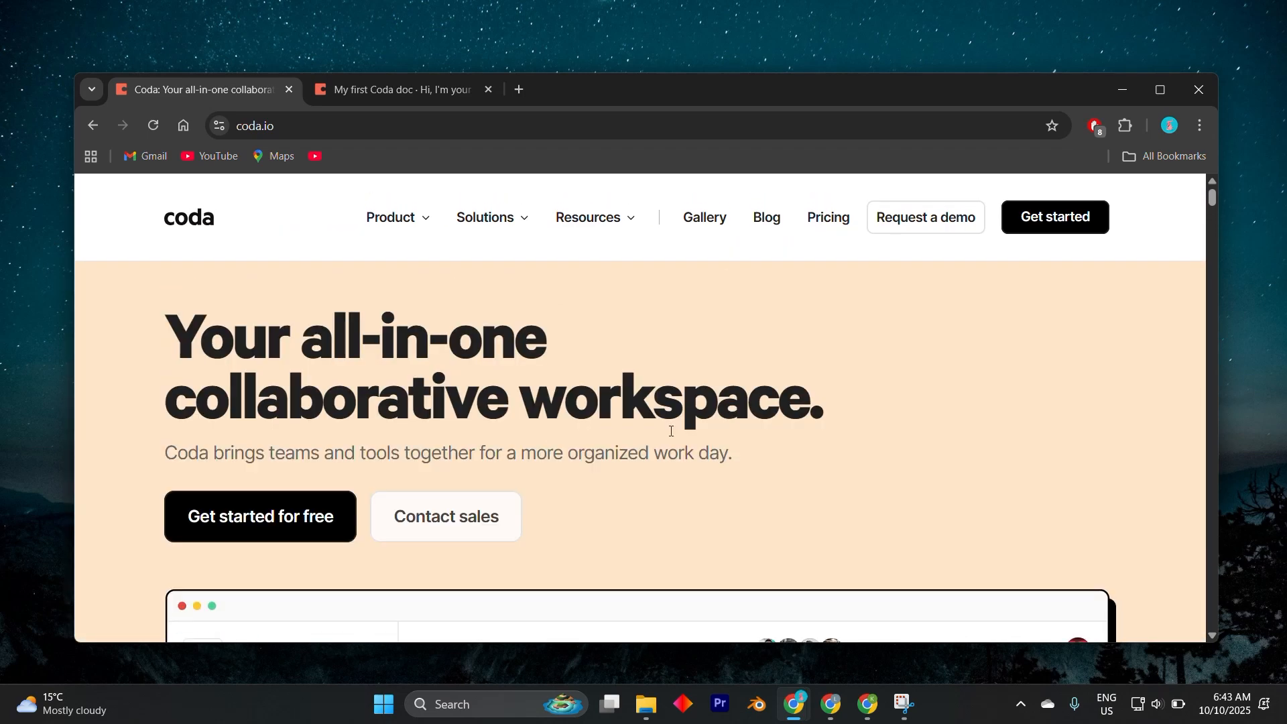
pyautogui.scroll(-1, 663, 433)
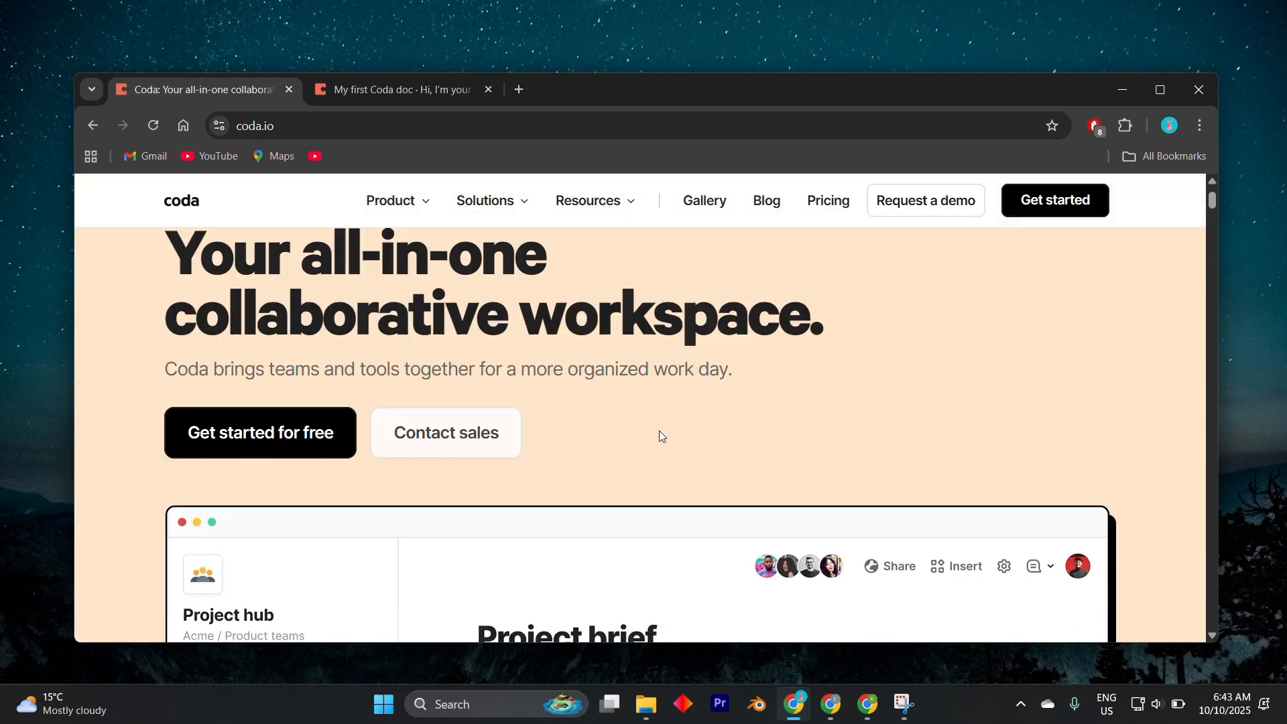
pyautogui.scroll(1, 658, 434)
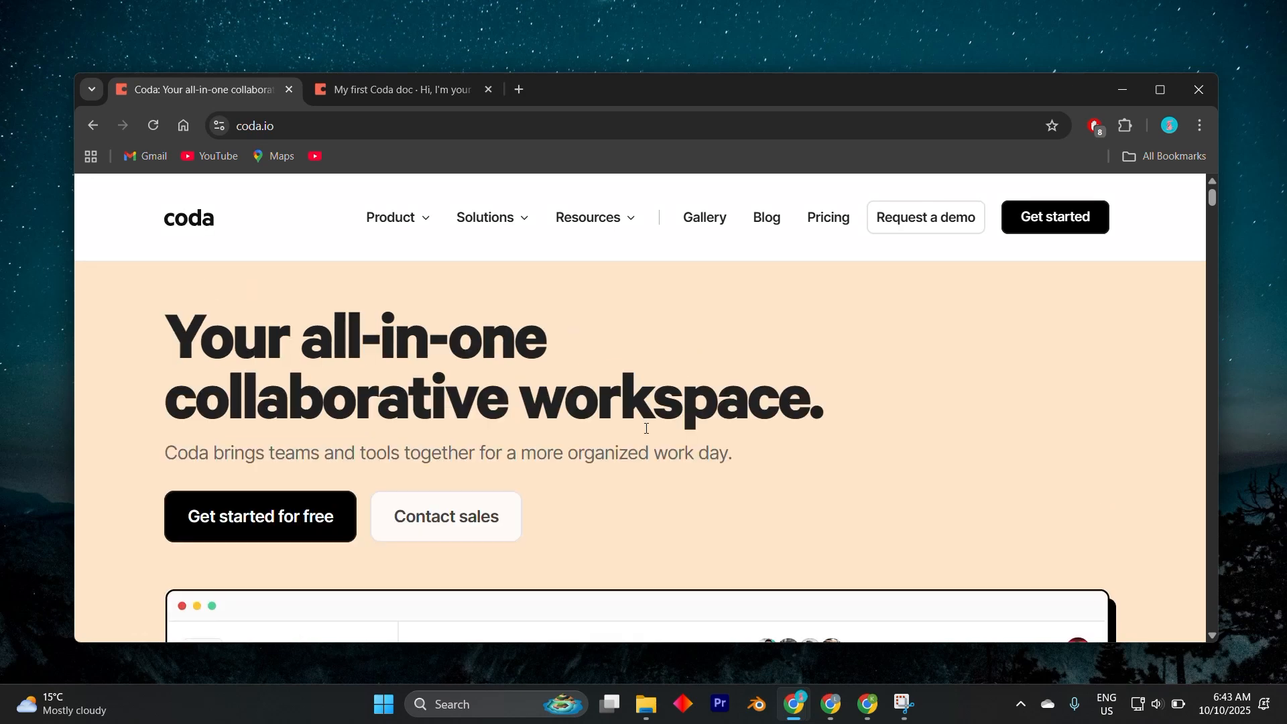
pyautogui.scroll(-6, 663, 436)
pyautogui.scroll(4, 671, 435)
pyautogui.scroll(2, 671, 436)
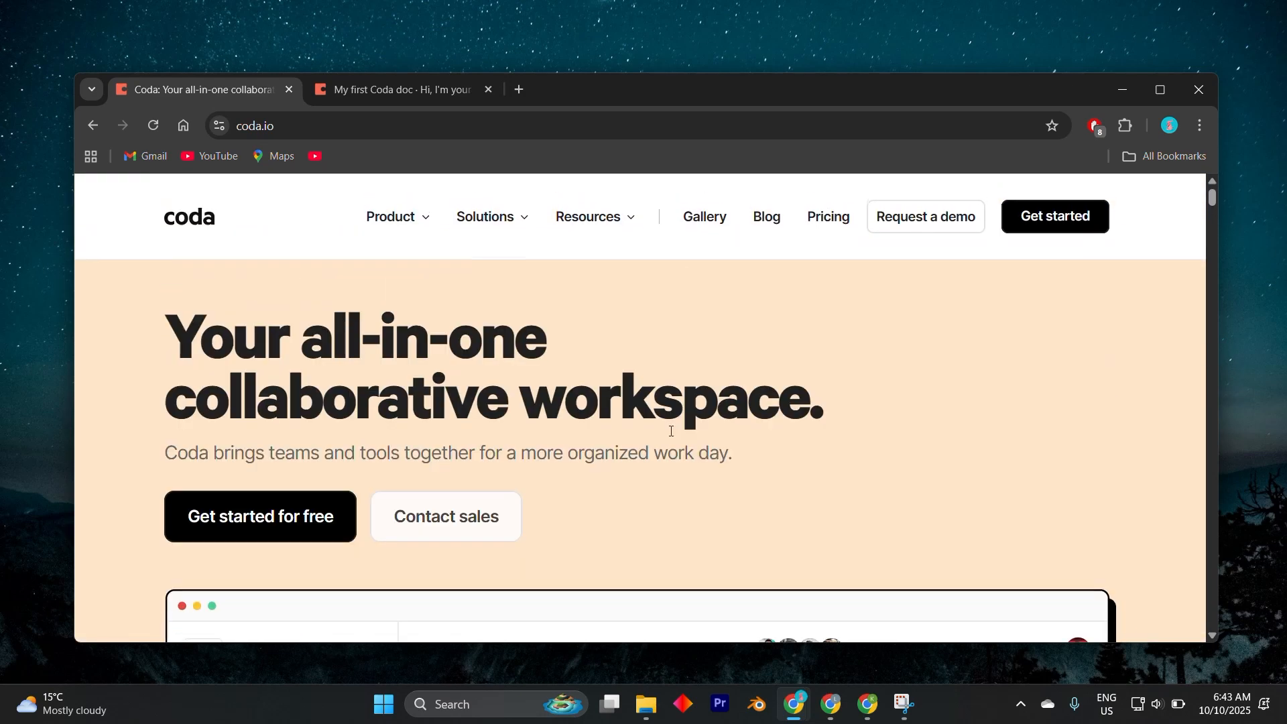
pyautogui.scroll(-1, 662, 432)
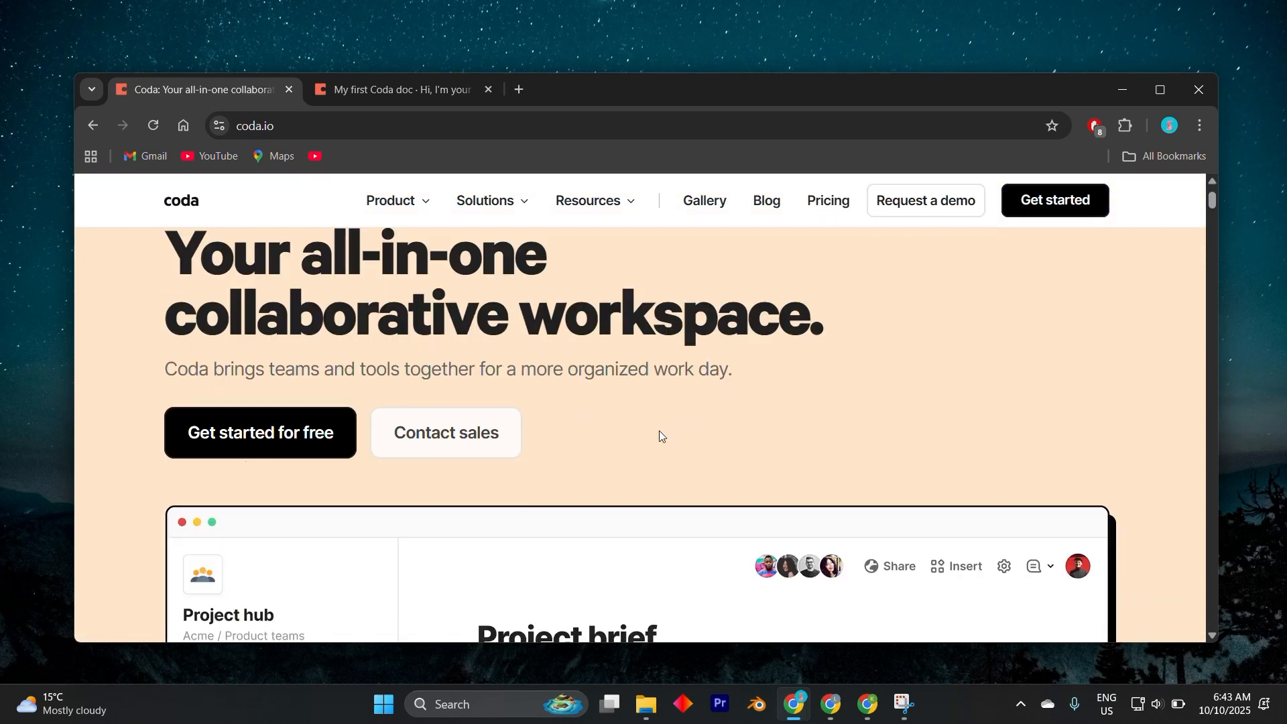
pyautogui.scroll(1, 658, 431)
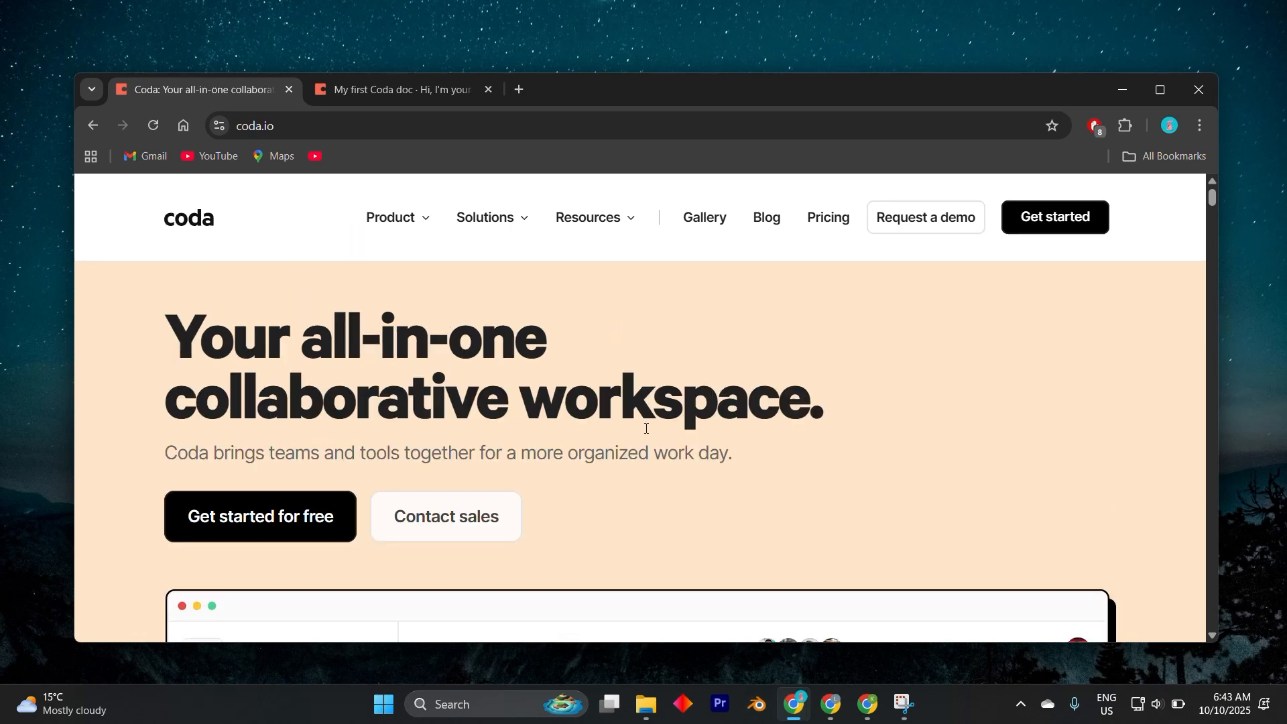
pyautogui.scroll(-1, 645, 424)
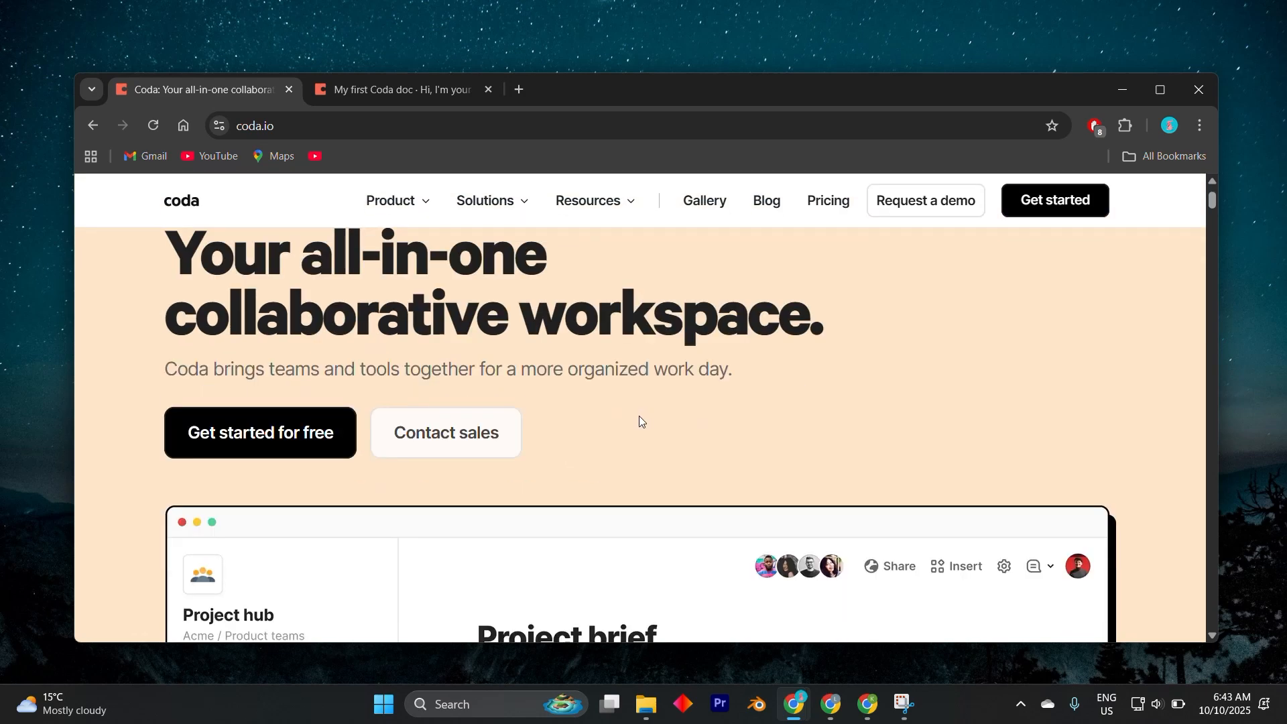